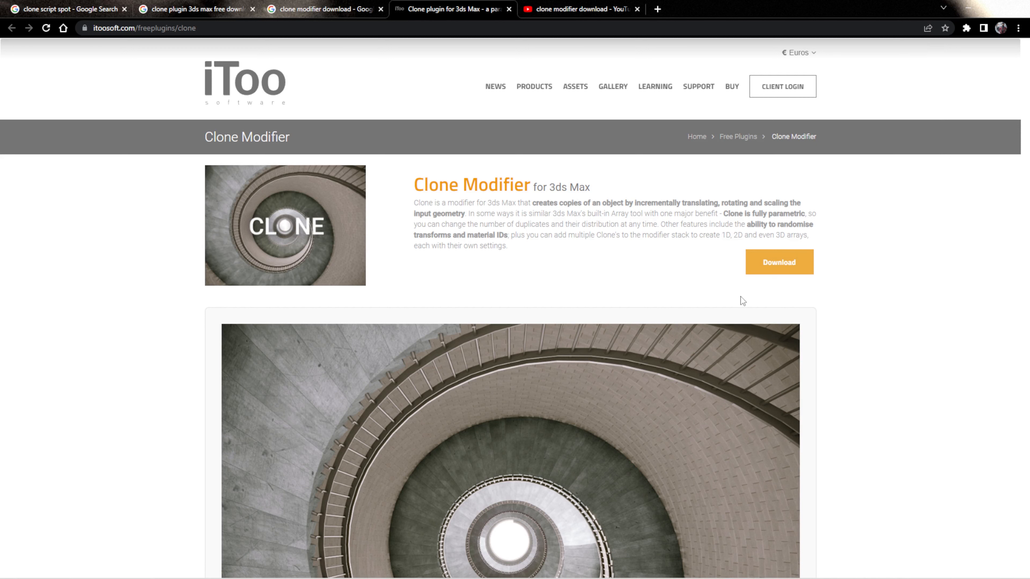
Open the 2021 subfolder of the downloaded Clone folder in File Explorer and copy clone.dlm.
{"action": "left_click", "coordinate": [457, 567]}
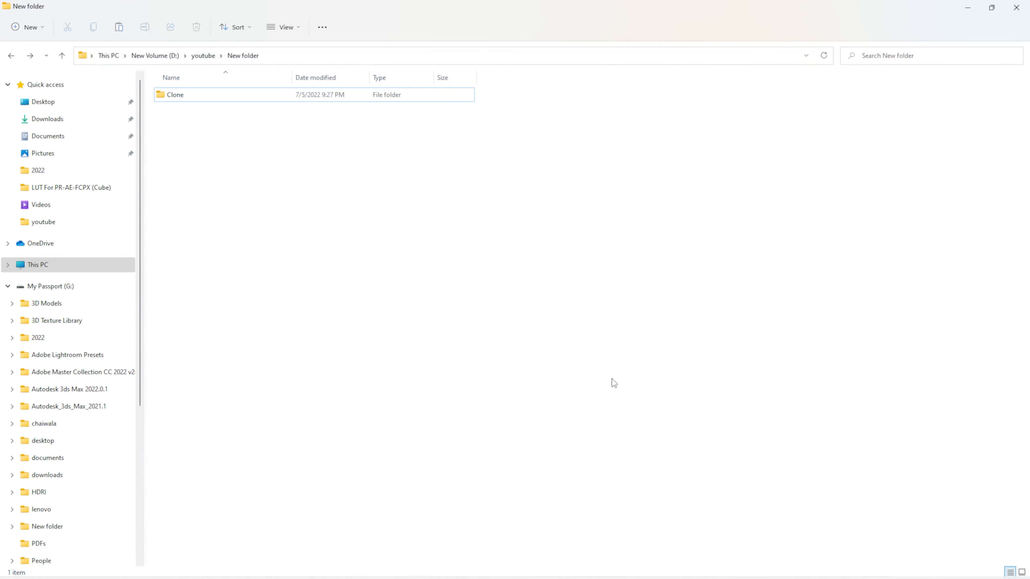
{"action": "double_click", "coordinate": [175, 97]}
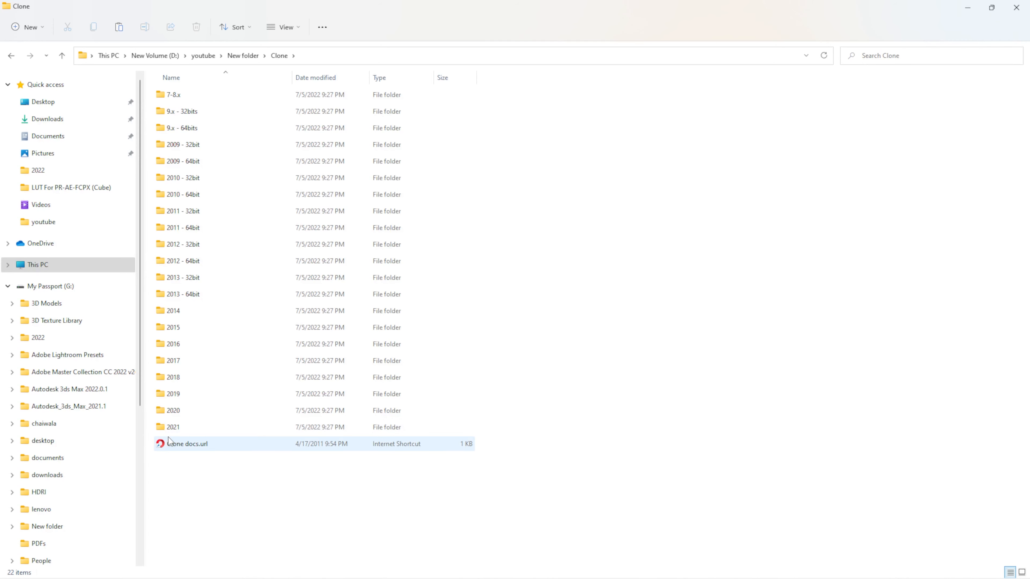
{"action": "double_click", "coordinate": [174, 427]}
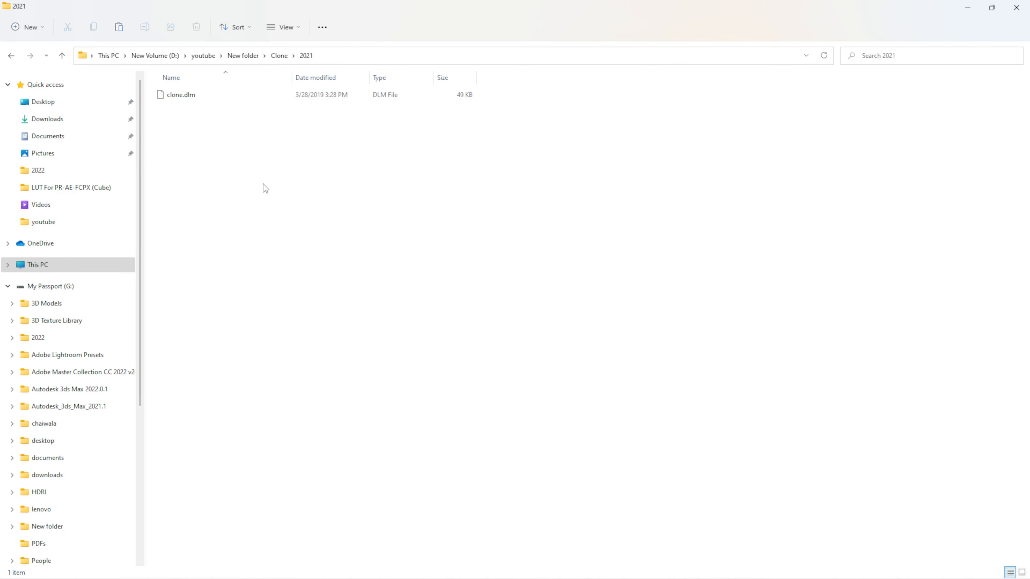
{"action": "left_click", "coordinate": [181, 95]}
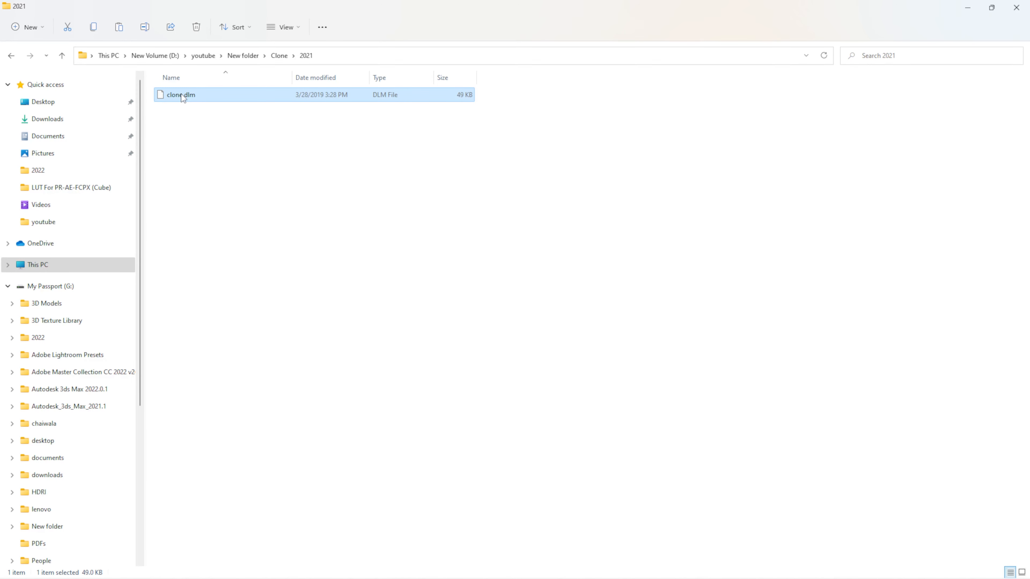
{"action": "left_click", "coordinate": [313, 155]}
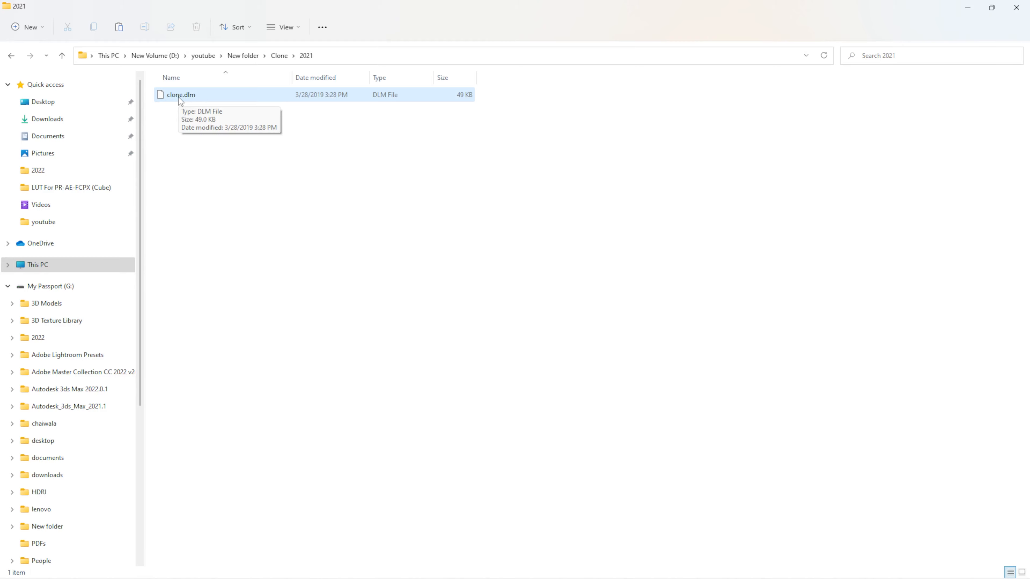
Go to C:\Program Files\Autodesk\3ds Max 2021\Plugins and try to paste clone.dlm into it.
{"action": "left_click", "coordinate": [46, 266]}
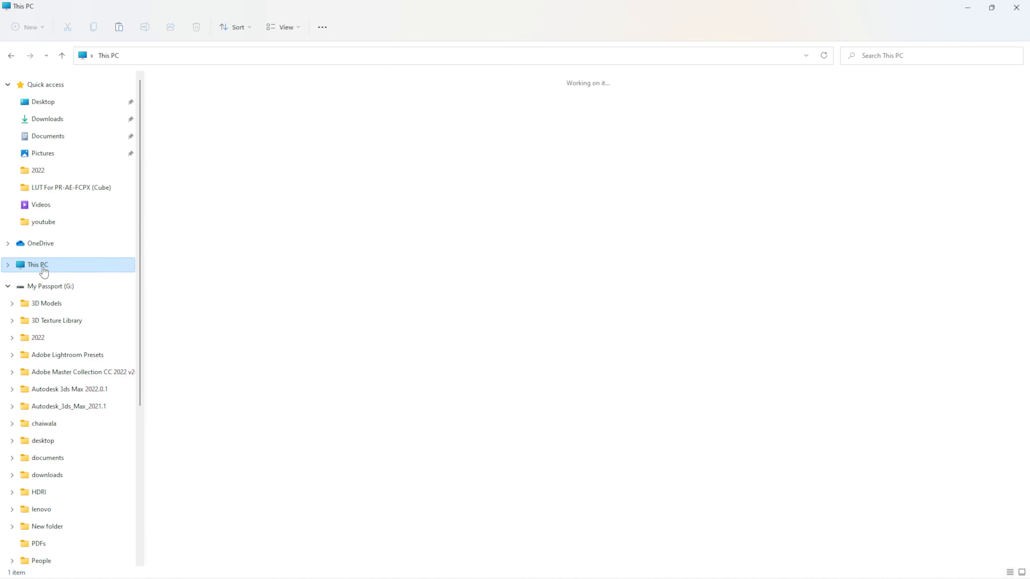
{"action": "double_click", "coordinate": [225, 152]}
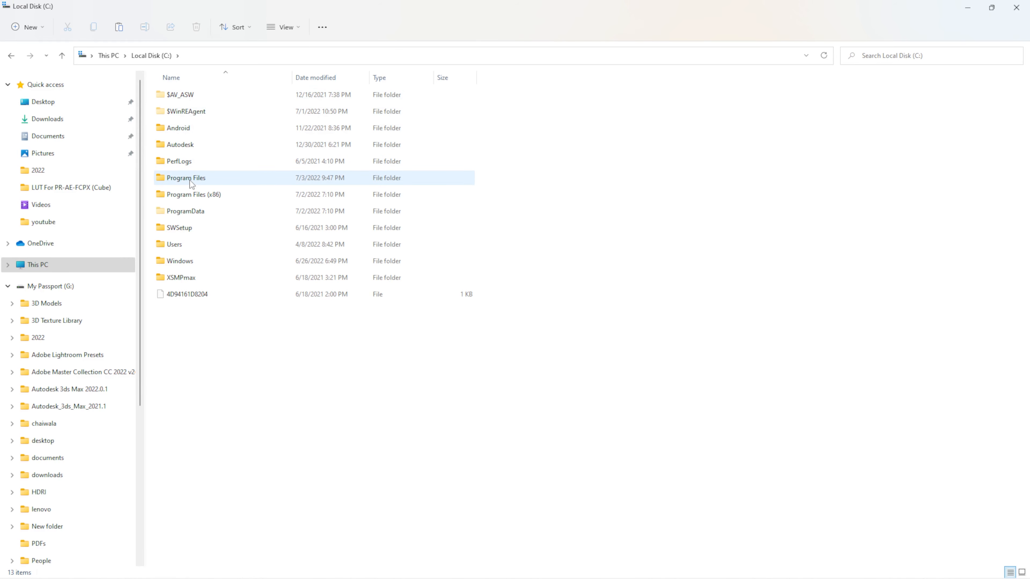
{"action": "double_click", "coordinate": [190, 179]}
{"action": "double_click", "coordinate": [194, 111]}
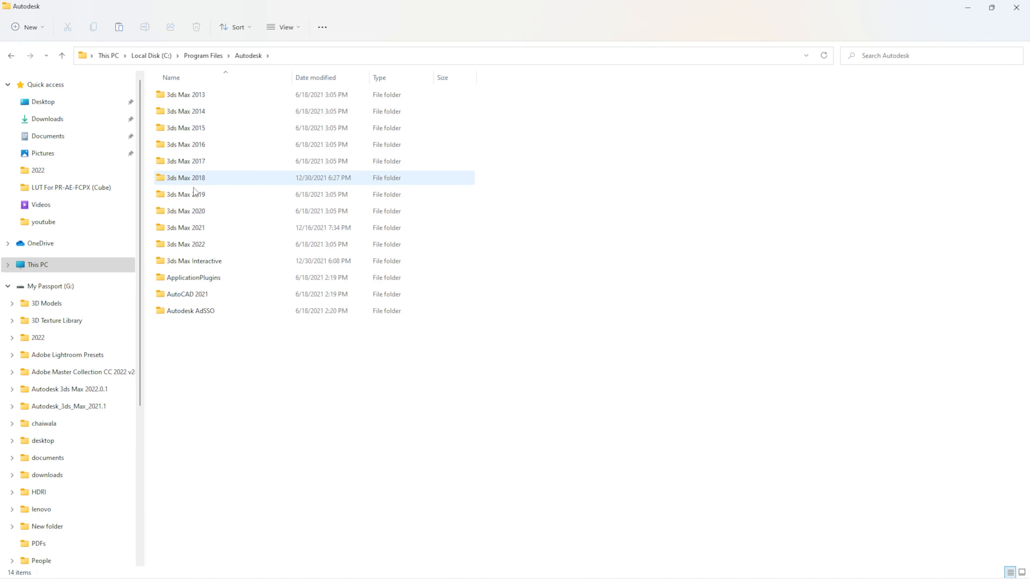
{"action": "double_click", "coordinate": [197, 229]}
{"action": "scroll", "coordinate": [701, 265], "scroll_direction": "down", "scroll_amount": 5}
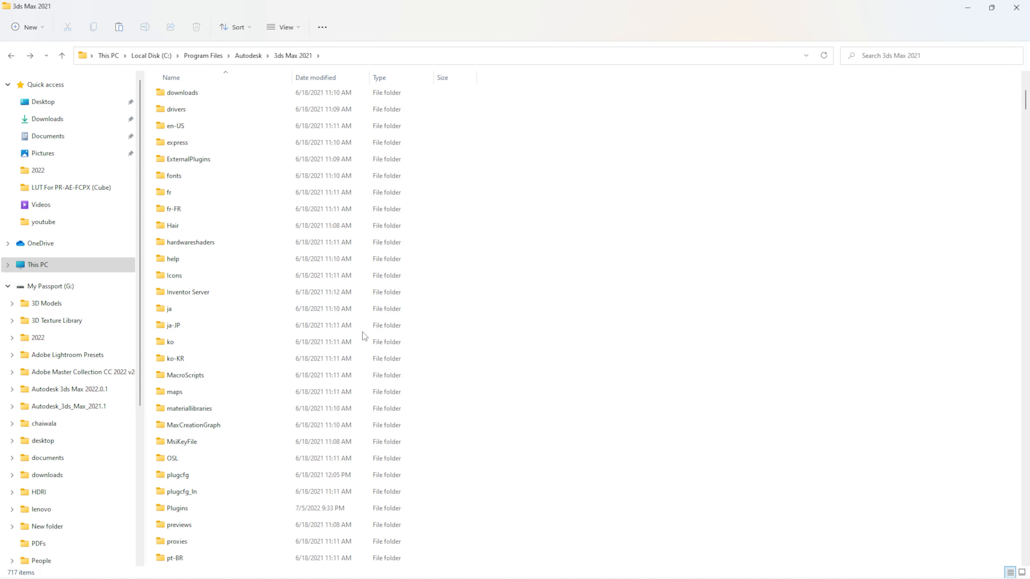
{"action": "double_click", "coordinate": [205, 509]}
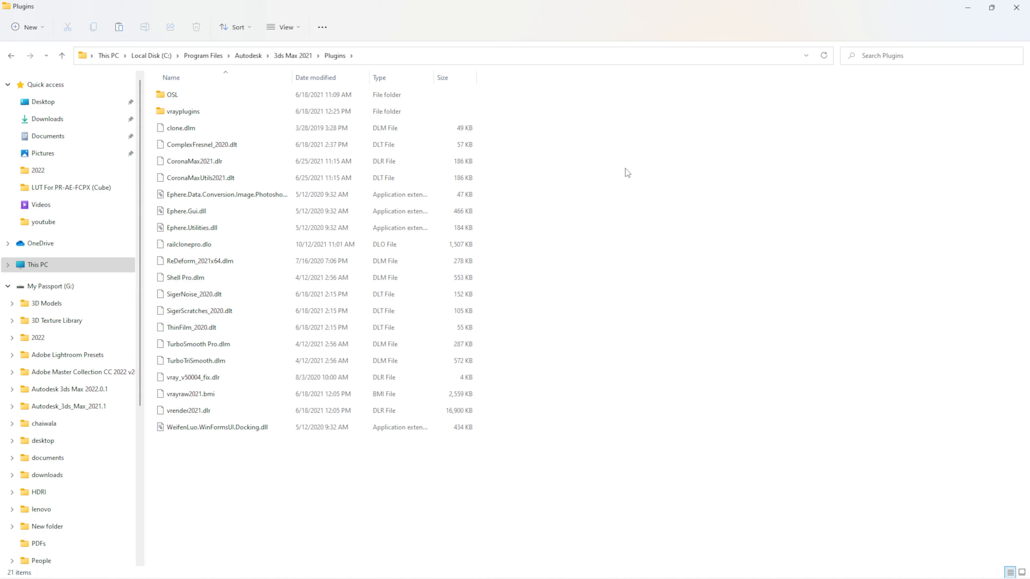
{"action": "key", "text": "ctrl+v"}
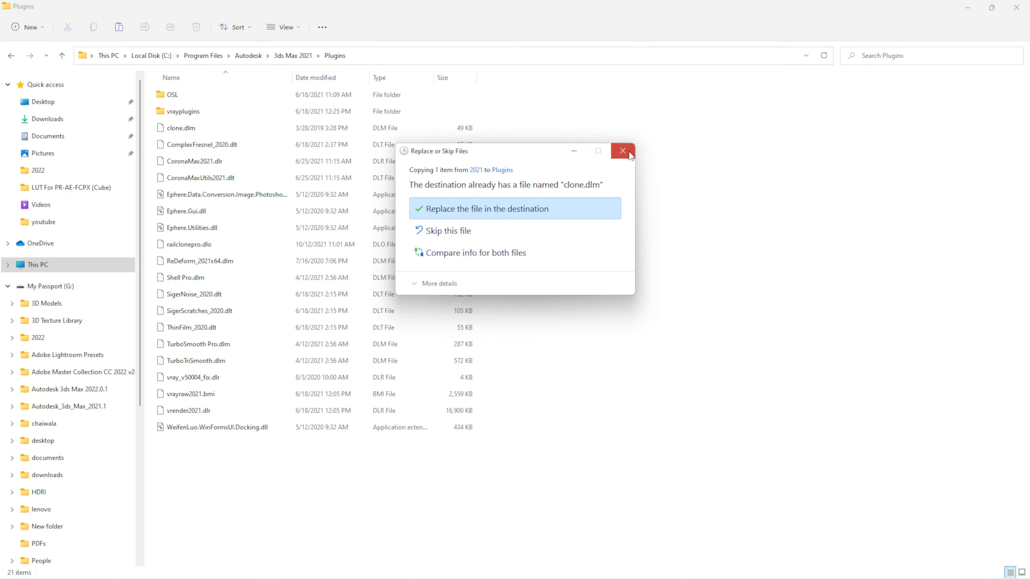
{"action": "left_click", "coordinate": [630, 155]}
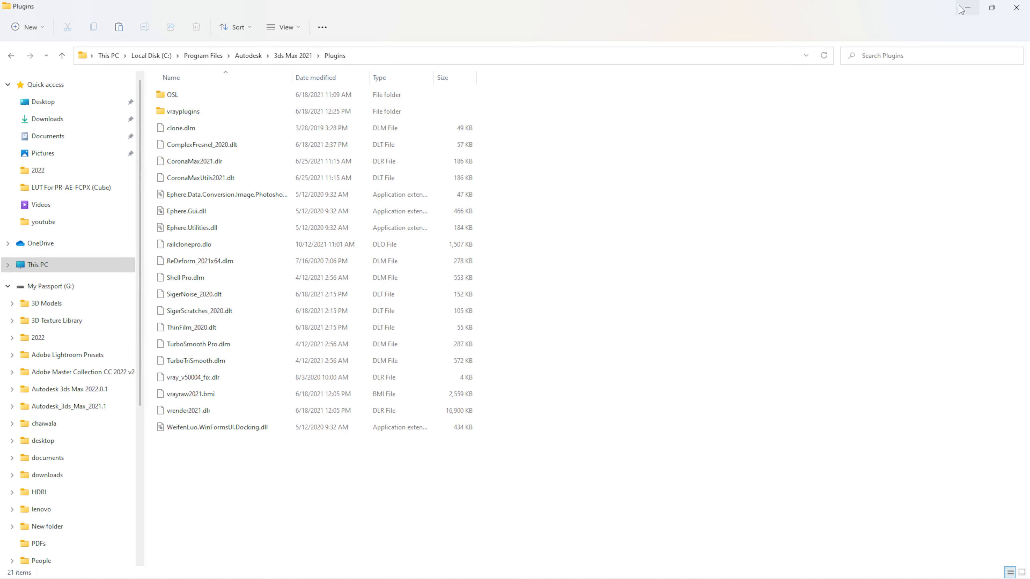
Switch to 3ds Max and create a sphere with a radius of about 33.7 mm near the centre of the grid.
{"action": "left_click", "coordinate": [967, 7]}
{"action": "left_click", "coordinate": [970, 8]}
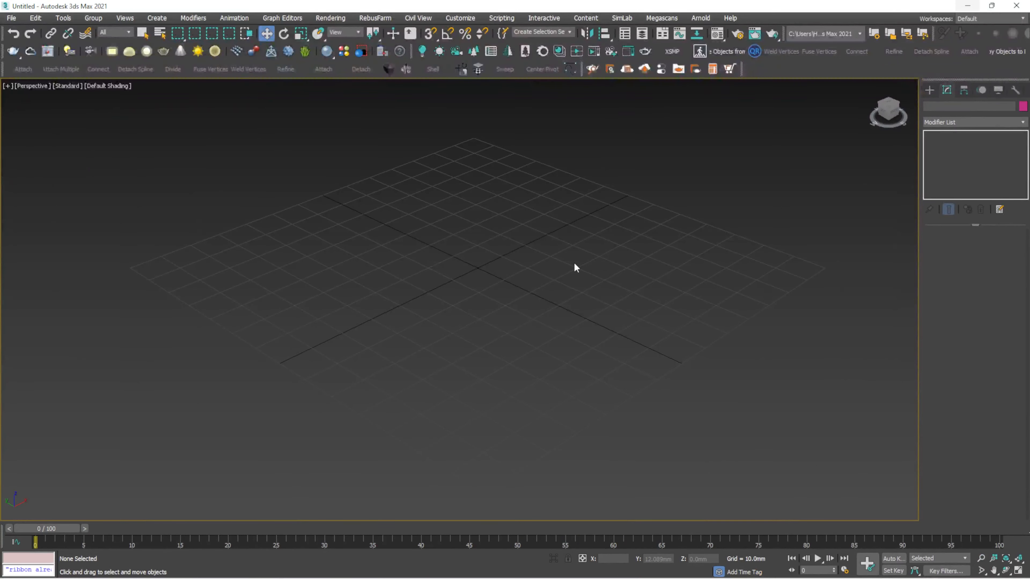
{"action": "scroll", "coordinate": [517, 144], "scroll_direction": "down", "scroll_amount": 10}
{"action": "middle_click_drag", "start_coordinate": [560, 167], "coordinate": [533, 178]}
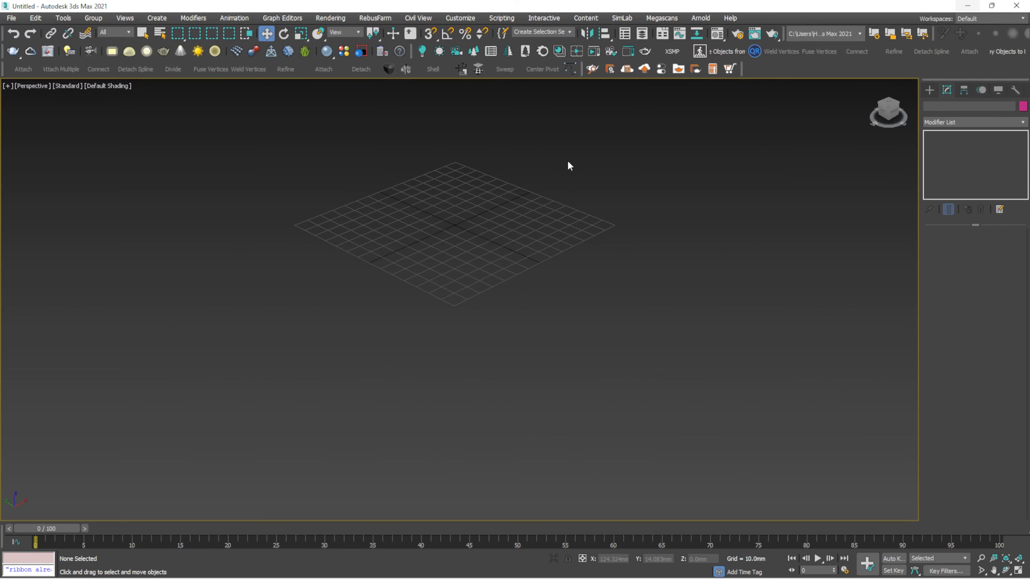
{"action": "scroll", "coordinate": [414, 232], "scroll_direction": "up", "scroll_amount": 3}
{"action": "middle_click_drag", "start_coordinate": [550, 163], "coordinate": [523, 165]}
{"action": "left_click", "coordinate": [929, 89]}
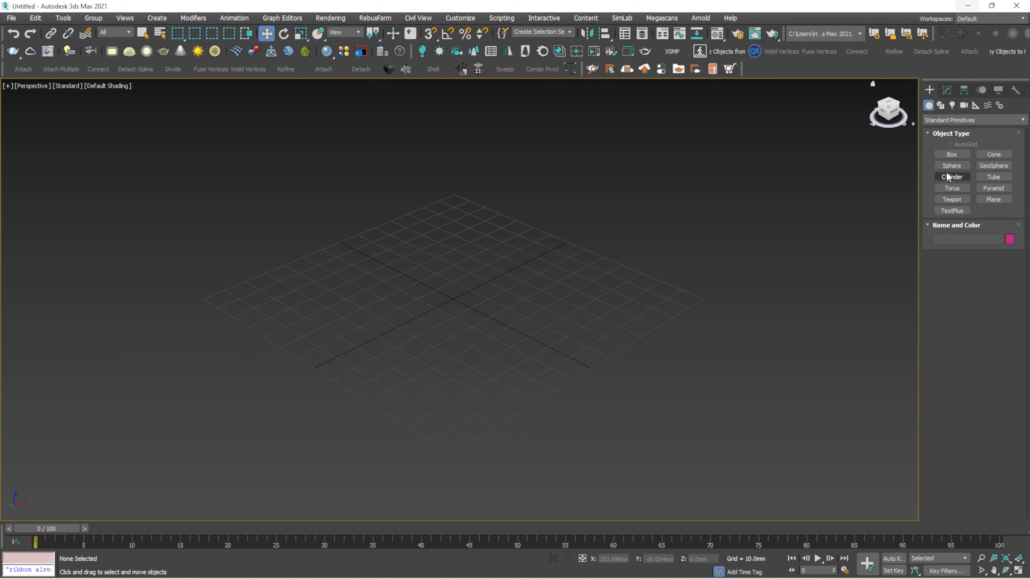
{"action": "left_click", "coordinate": [952, 166]}
{"action": "left_click_drag", "start_coordinate": [453, 303], "coordinate": [480, 348]}
{"action": "left_click", "coordinate": [266, 34]}
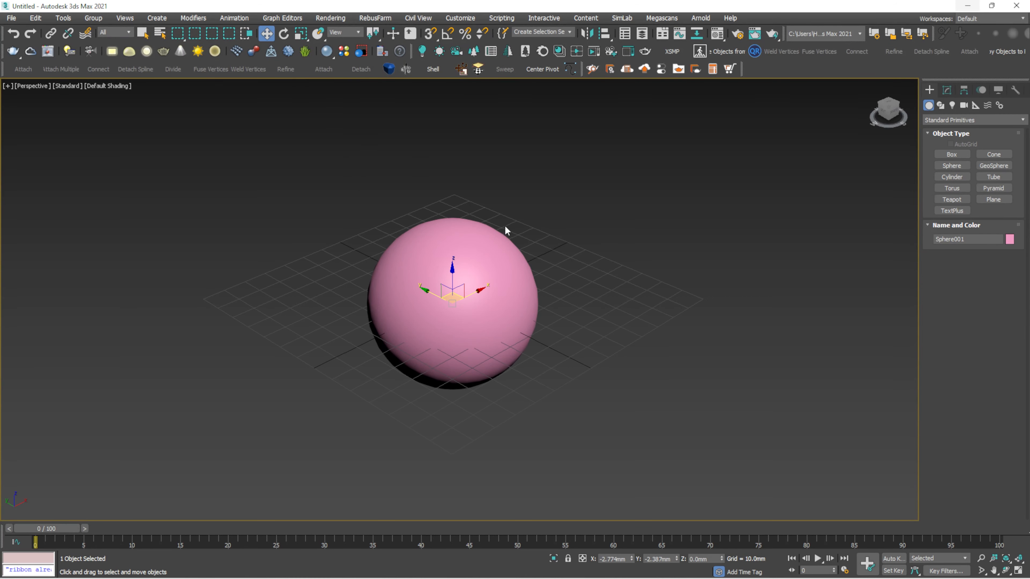
Clone the sphere along the X axis as 10 instances spaced about 93 mm apart.
{"action": "key", "text": "z"}
{"action": "middle_click_drag", "start_coordinate": [552, 254], "coordinate": [525, 244], "text": "alt"}
{"action": "scroll", "coordinate": [524, 244], "scroll_direction": "down", "scroll_amount": 5}
{"action": "key", "text": "ctrl+d"}
{"action": "left_click", "coordinate": [505, 247]}
{"action": "scroll", "coordinate": [406, 260], "scroll_direction": "down", "scroll_amount": 3}
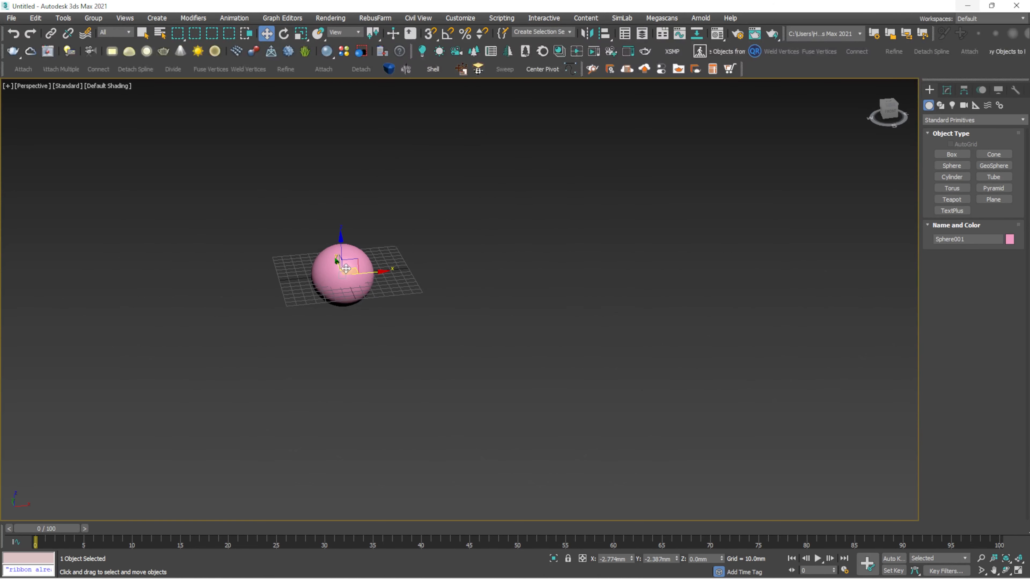
{"action": "scroll", "coordinate": [365, 270], "scroll_direction": "up", "scroll_amount": 4}
{"action": "middle_click_drag", "start_coordinate": [365, 269], "coordinate": [304, 284]}
{"action": "scroll", "coordinate": [304, 284], "scroll_direction": "down", "scroll_amount": 5}
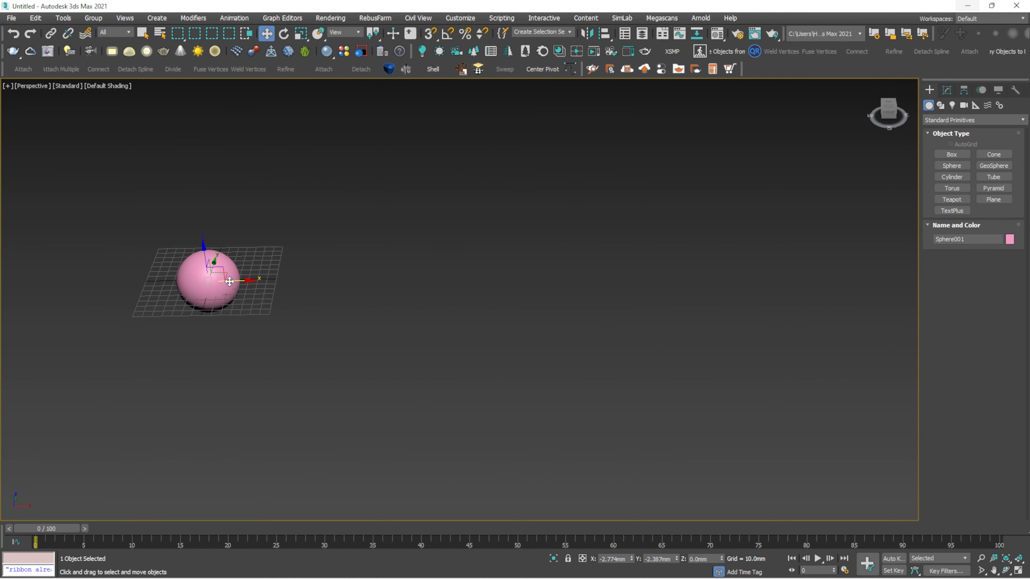
{"action": "left_click", "coordinate": [236, 280]}
{"action": "left_click_drag", "start_coordinate": [236, 280], "coordinate": [323, 279], "text": "shift"}
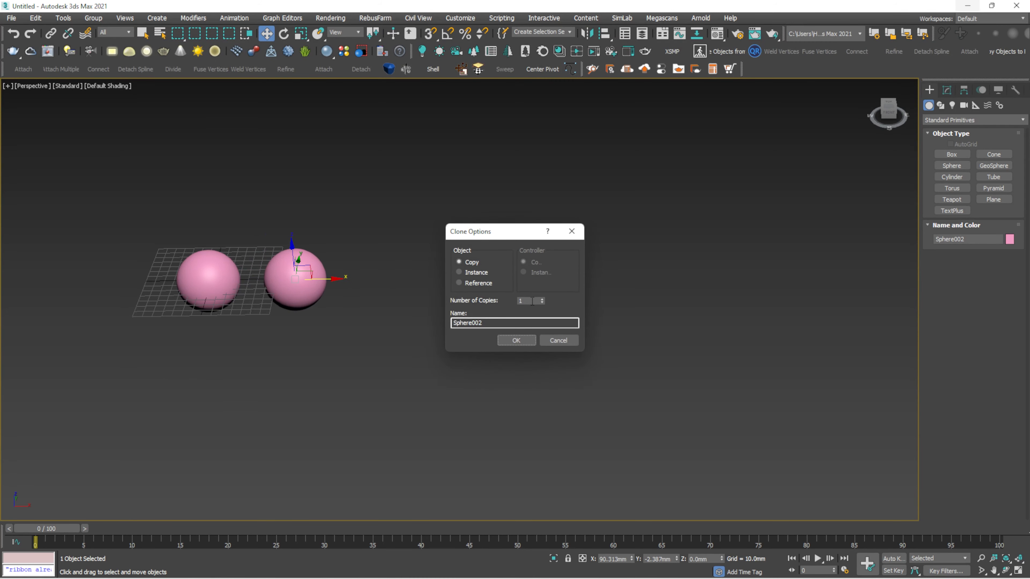
{"action": "double_click", "coordinate": [526, 299]}
{"action": "left_click", "coordinate": [459, 273]}
{"action": "left_click", "coordinate": [512, 340]}
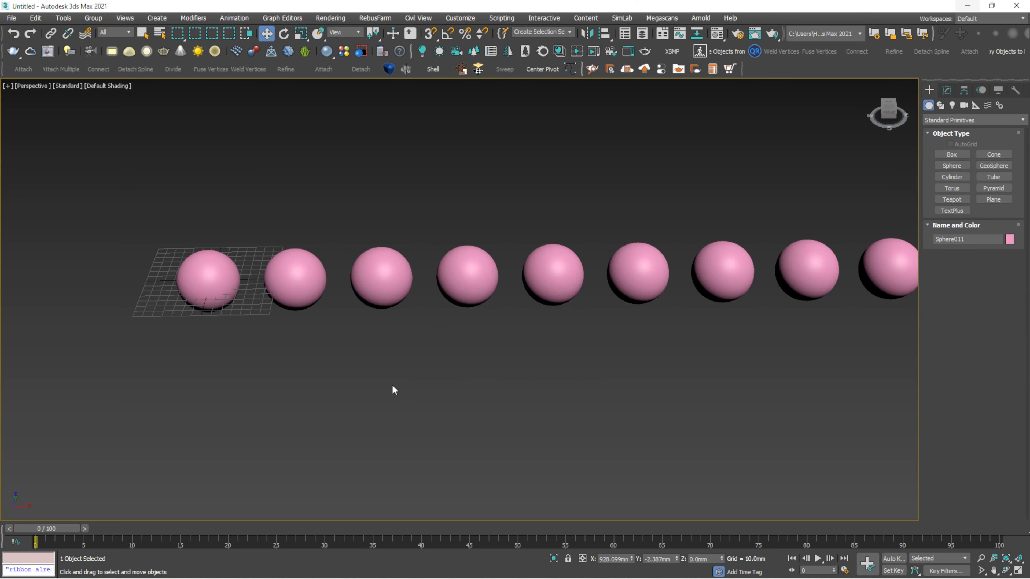
Examine the row of cloned spheres and the spacing between the first and second sphere.
{"action": "left_click", "coordinate": [471, 190]}
{"action": "scroll", "coordinate": [473, 203], "scroll_direction": "down", "scroll_amount": 5}
{"action": "middle_click_drag", "start_coordinate": [473, 214], "coordinate": [437, 221]}
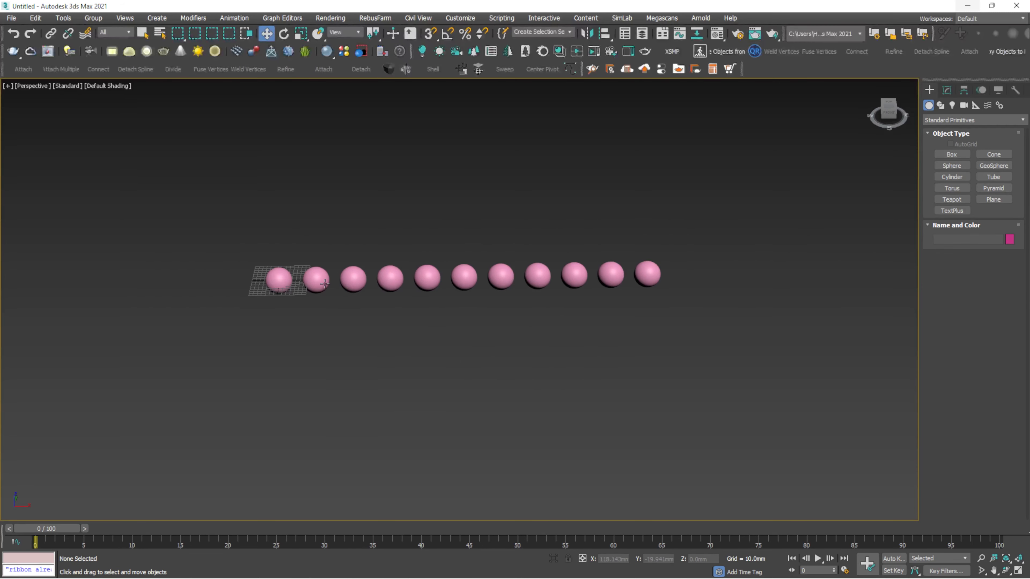
{"action": "left_click_drag", "start_coordinate": [433, 313], "coordinate": [253, 322]}
{"action": "scroll", "coordinate": [283, 290], "scroll_direction": "up", "scroll_amount": 4}
{"action": "left_click", "coordinate": [422, 228]}
{"action": "scroll", "coordinate": [422, 228], "scroll_direction": "down", "scroll_amount": 4}
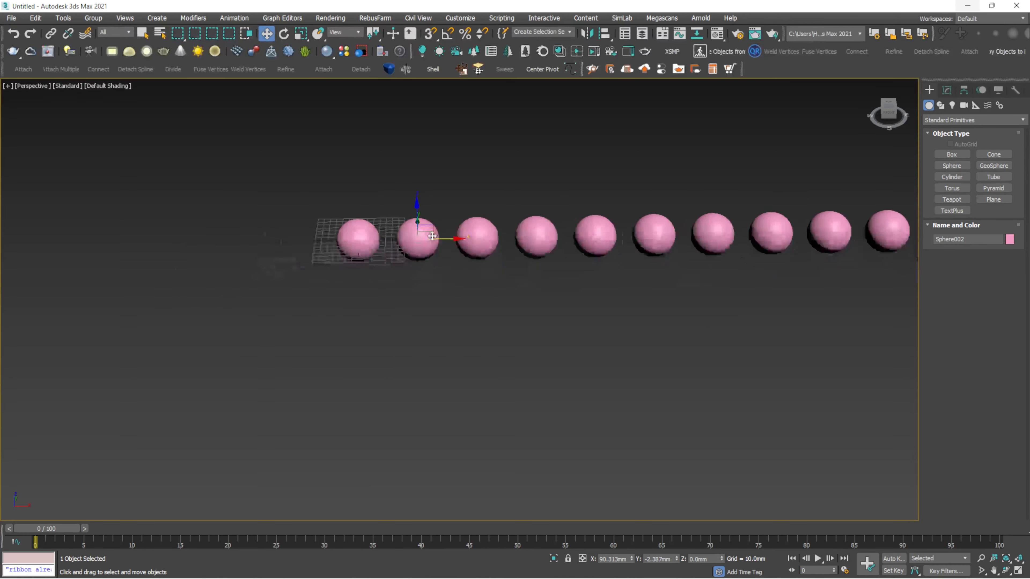
{"action": "middle_click_drag", "start_coordinate": [422, 228], "coordinate": [261, 254]}
{"action": "scroll", "coordinate": [266, 253], "scroll_direction": "down", "scroll_amount": 2}
{"action": "left_click", "coordinate": [324, 166]}
{"action": "left_click", "coordinate": [269, 263]}
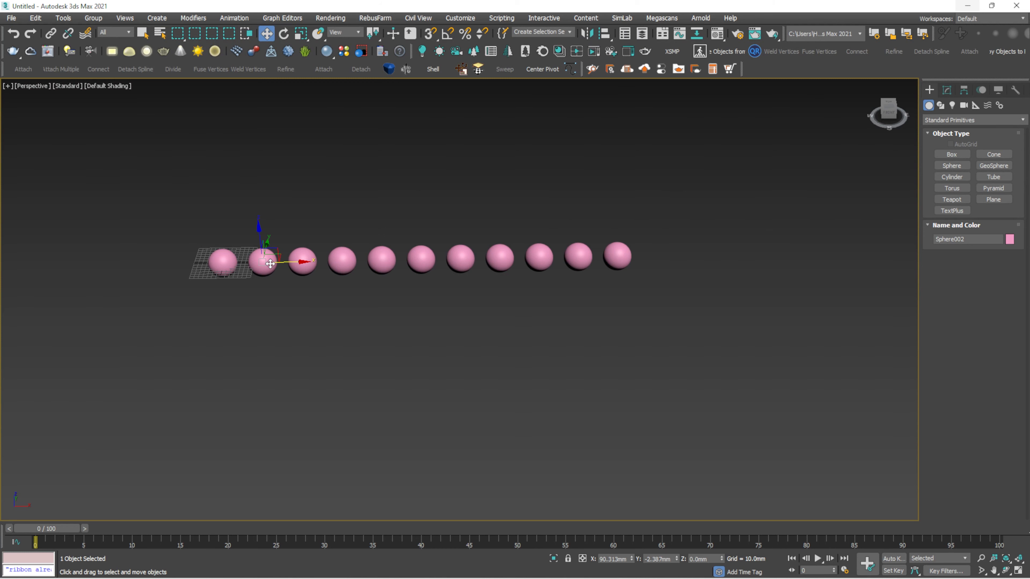
{"action": "left_click", "coordinate": [253, 224]}
{"action": "scroll", "coordinate": [247, 239], "scroll_direction": "up", "scroll_amount": 4}
{"action": "left_click", "coordinate": [209, 272]}
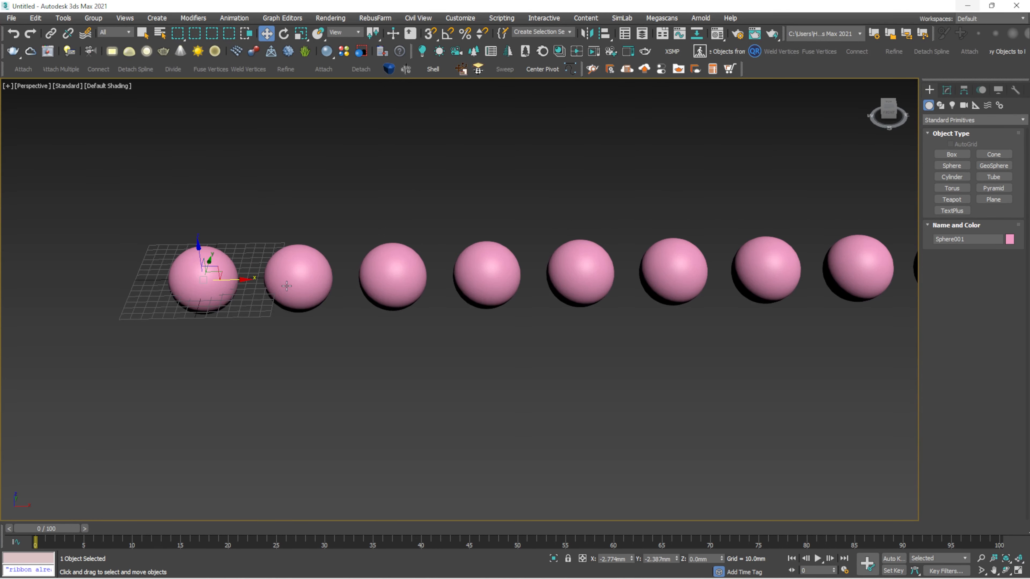
{"action": "scroll", "coordinate": [245, 287], "scroll_direction": "up", "scroll_amount": 4}
{"action": "scroll", "coordinate": [491, 266], "scroll_direction": "down", "scroll_amount": 8}
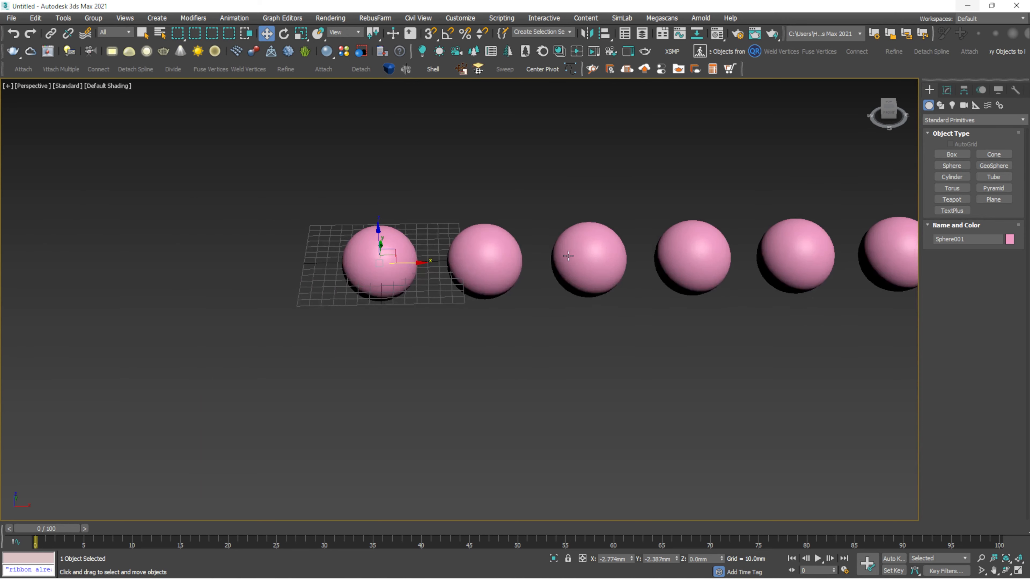
{"action": "left_click", "coordinate": [658, 126]}
{"action": "scroll", "coordinate": [246, 287], "scroll_direction": "up", "scroll_amount": 3}
{"action": "left_click", "coordinate": [246, 288]}
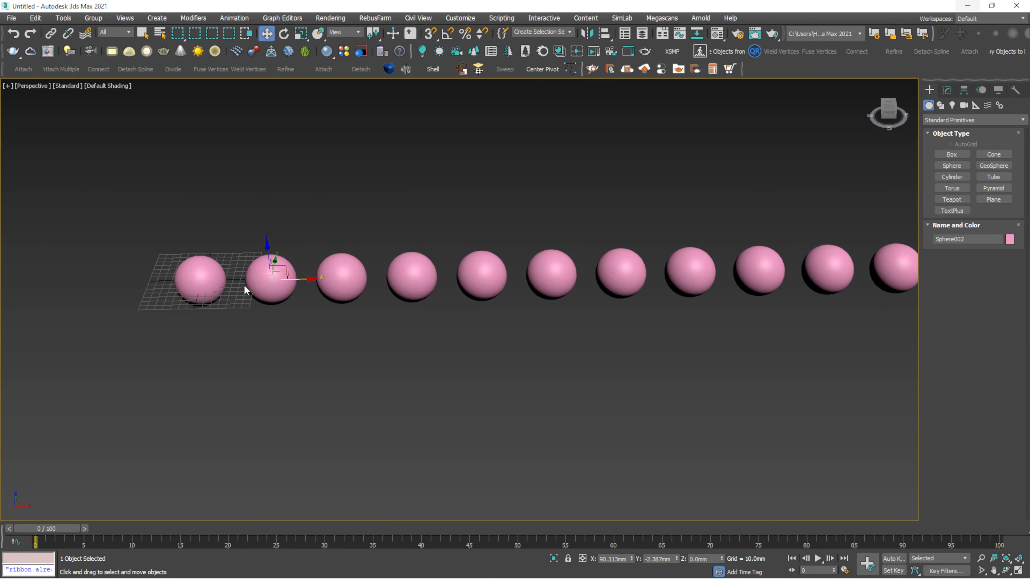
{"action": "scroll", "coordinate": [228, 298], "scroll_direction": "up", "scroll_amount": 4}
{"action": "scroll", "coordinate": [368, 324], "scroll_direction": "down", "scroll_amount": 5}
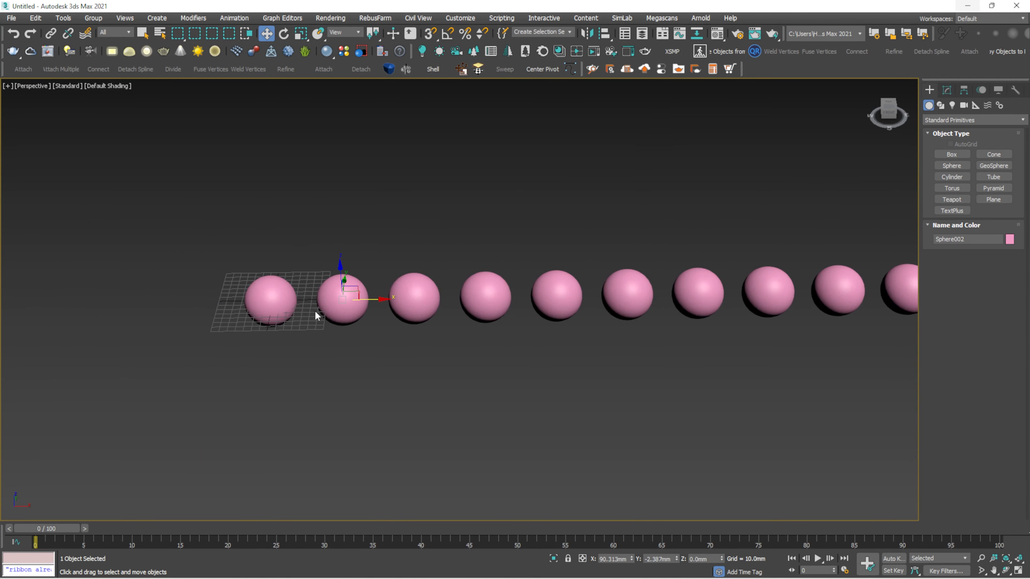
Delete all the cloned spheres and select the original one.
{"action": "scroll", "coordinate": [377, 331], "scroll_direction": "down", "scroll_amount": 4}
{"action": "left_click_drag", "start_coordinate": [472, 333], "coordinate": [352, 368]}
{"action": "key", "text": "Delete"}
{"action": "left_click_drag", "start_coordinate": [352, 265], "coordinate": [317, 365]}
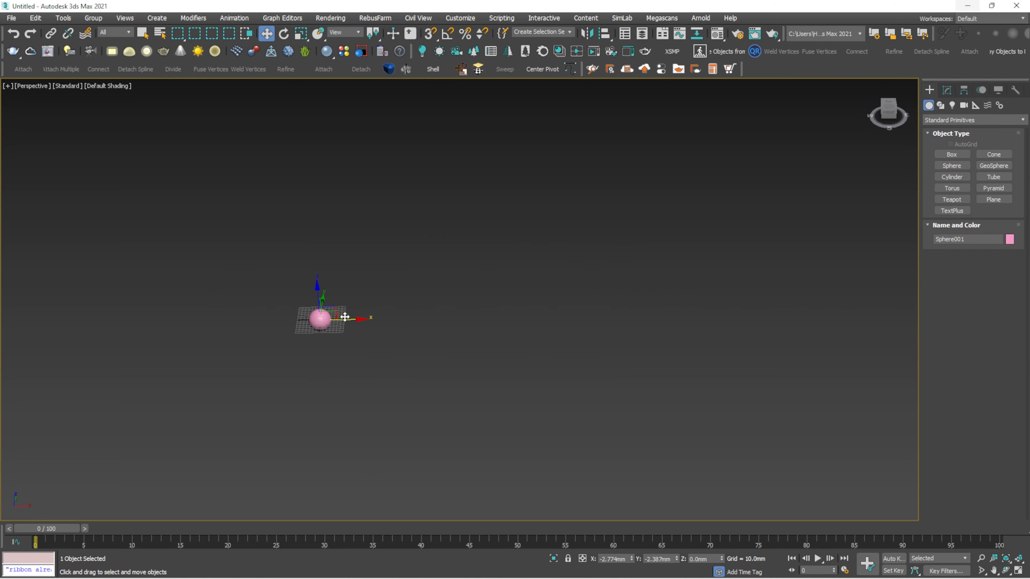
Clone the sphere along the X axis as four instances spaced about 75 mm apart.
{"action": "left_click_drag", "start_coordinate": [342, 319], "coordinate": [394, 327], "text": "shift"}
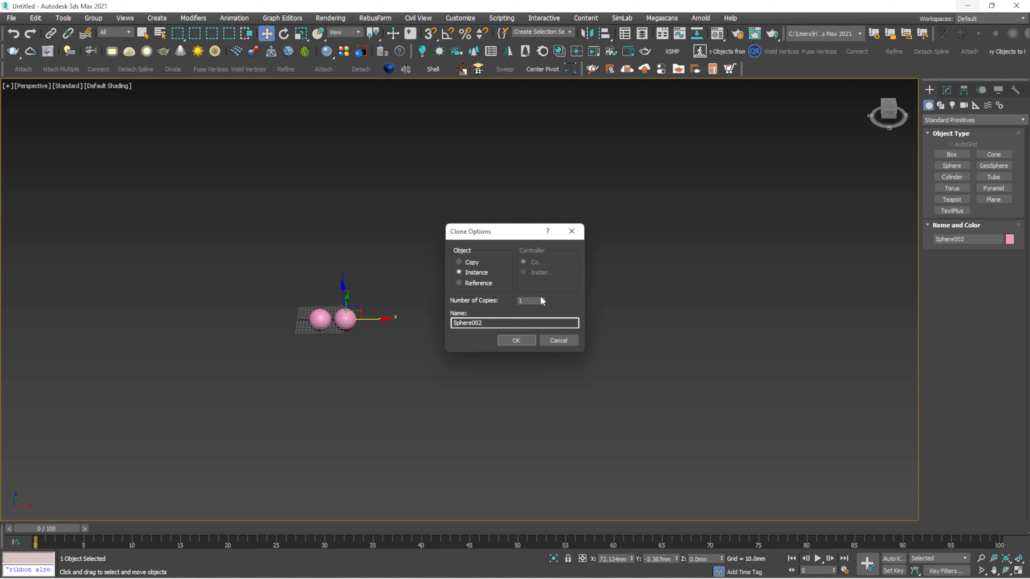
{"action": "left_click", "coordinate": [542, 299]}
{"action": "left_click", "coordinate": [542, 299]}
{"action": "left_click", "coordinate": [541, 299]}
{"action": "left_click", "coordinate": [526, 341]}
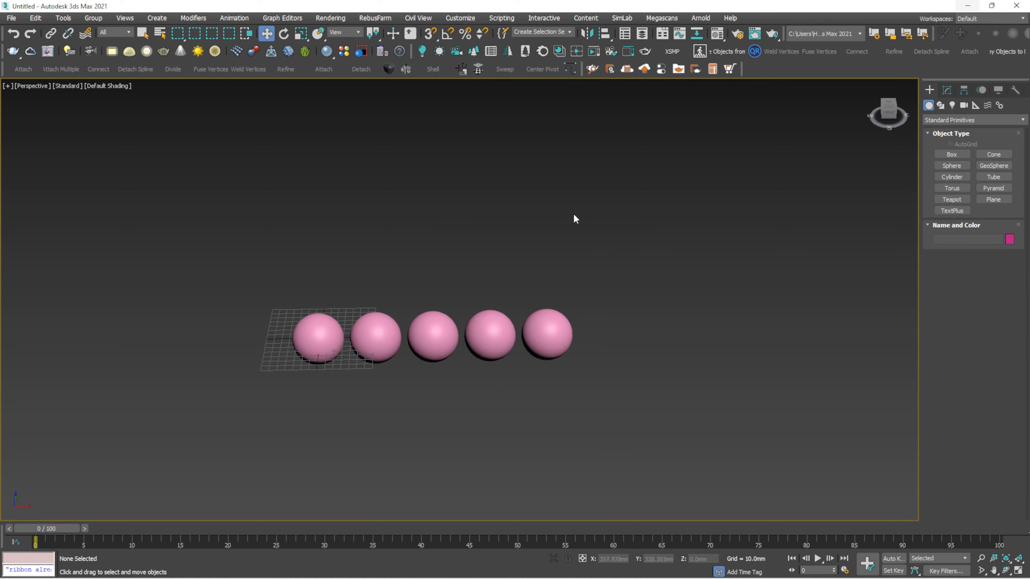
Delete the four instanced spheres and reselect the original sphere at the grid centre.
{"action": "left_click_drag", "start_coordinate": [582, 225], "coordinate": [313, 370]}
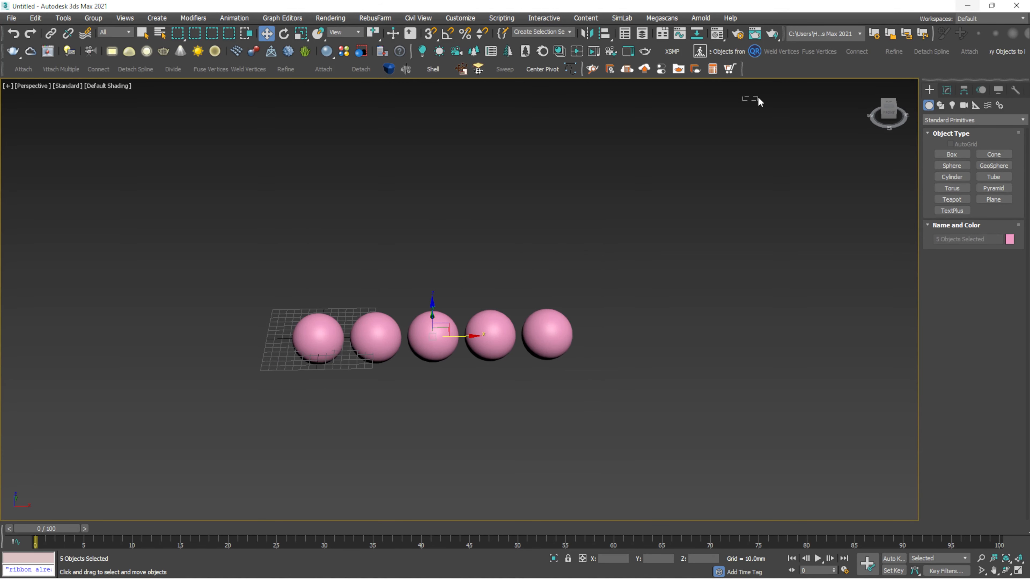
{"action": "left_click_drag", "start_coordinate": [796, 114], "coordinate": [688, 174]}
{"action": "left_click_drag", "start_coordinate": [418, 397], "coordinate": [366, 393]}
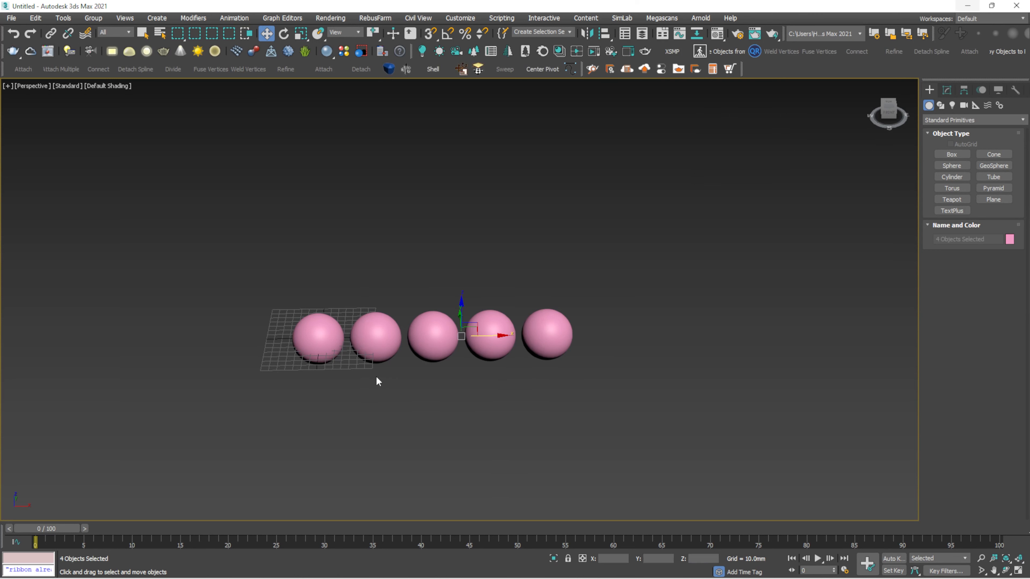
{"action": "key", "text": "Delete"}
{"action": "left_click", "coordinate": [336, 339]}
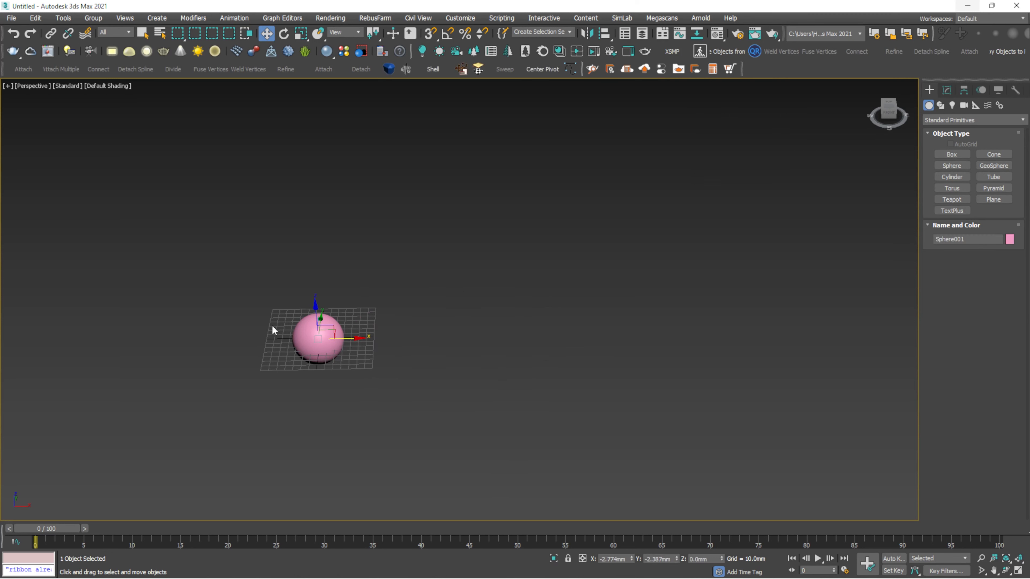
Apply the Clone modifier to the selected sphere.
{"action": "left_click", "coordinate": [947, 91]}
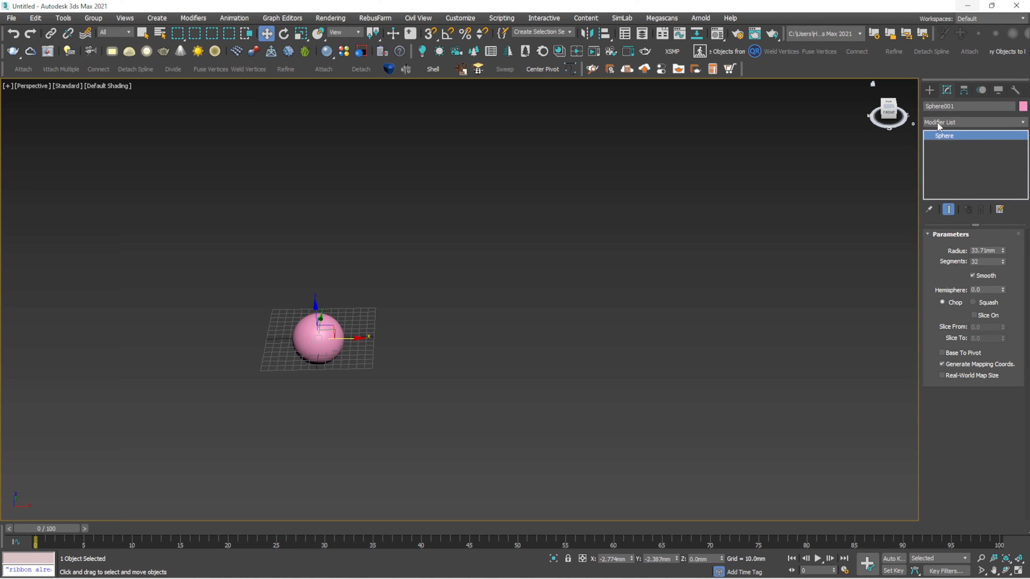
{"action": "left_click", "coordinate": [1024, 122]}
{"action": "key", "text": "c"}
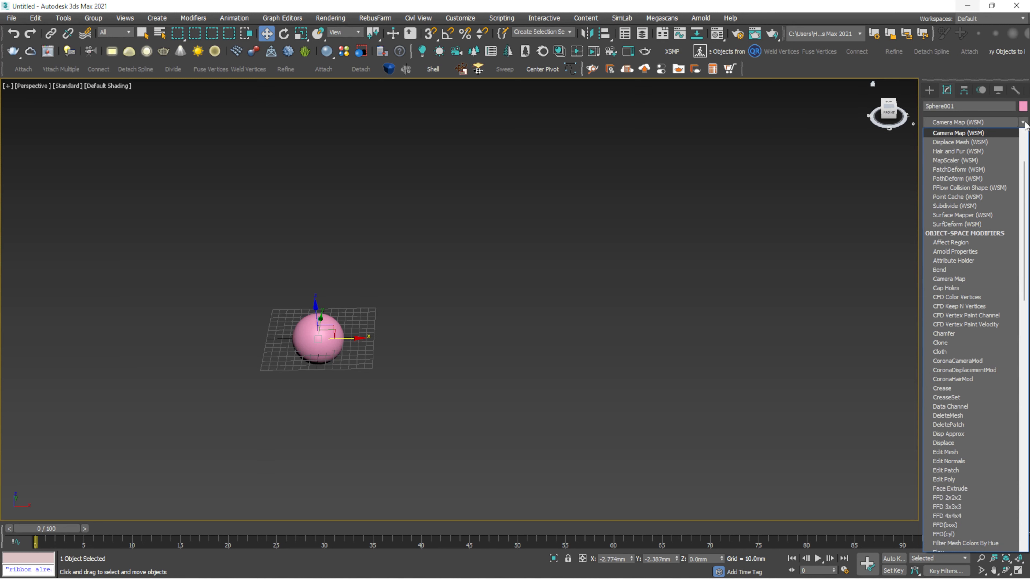
{"action": "key", "text": "l"}
{"action": "key", "text": "c"}
{"action": "key", "text": "l"}
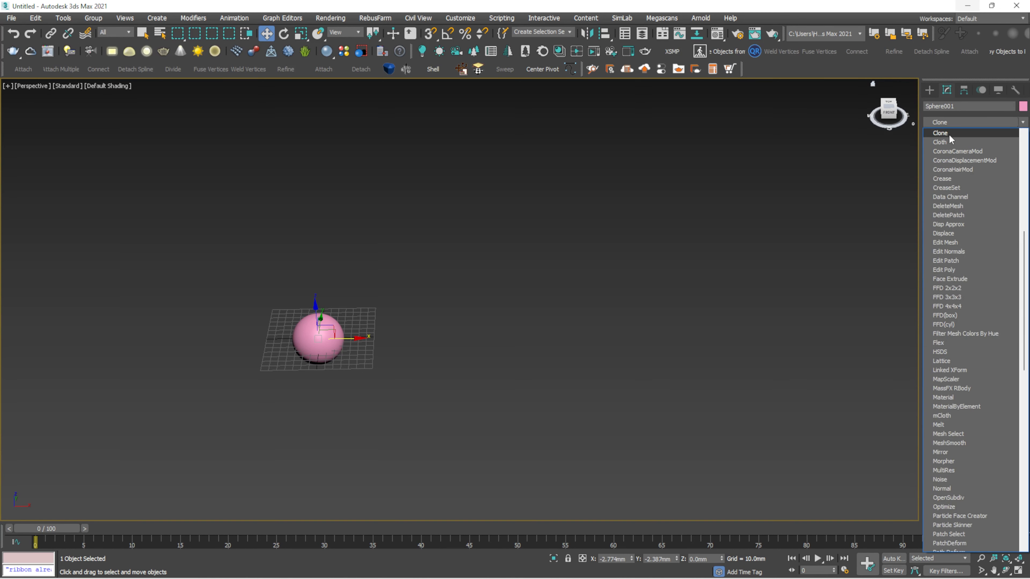
{"action": "scroll", "coordinate": [947, 142], "scroll_direction": "up", "scroll_amount": 2}
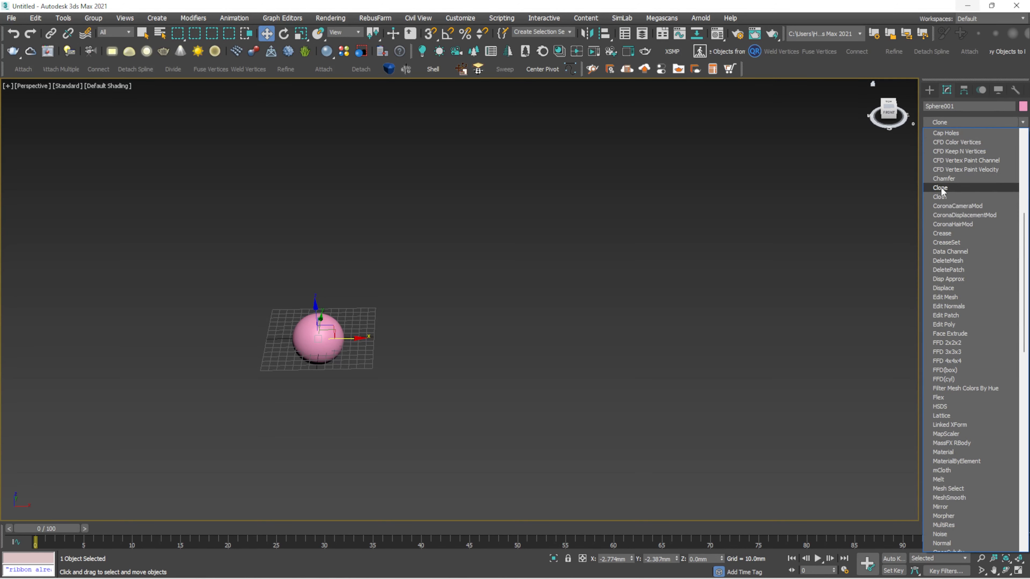
{"action": "left_click", "coordinate": [942, 189]}
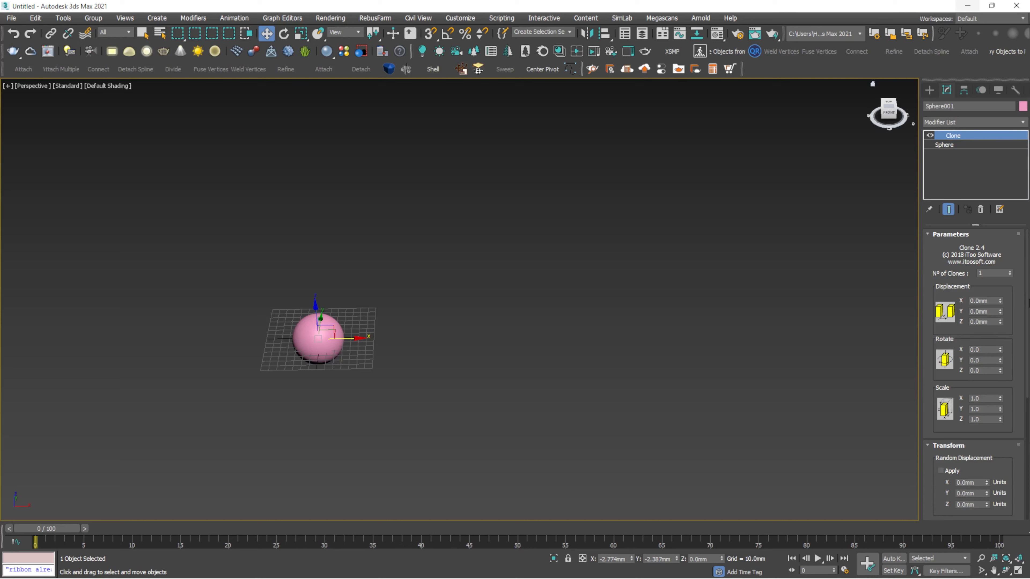
Set the number of clones in the Clone modifier to 20.
{"action": "mouse_move", "coordinate": [1028, 273]}
{"action": "left_mouse_down"}
{"action": "mouse_move", "coordinate": [1027, 281]}
{"action": "mouse_move", "coordinate": [1028, 265]}
{"action": "left_mouse_up"}
{"action": "double_click", "coordinate": [982, 273]}
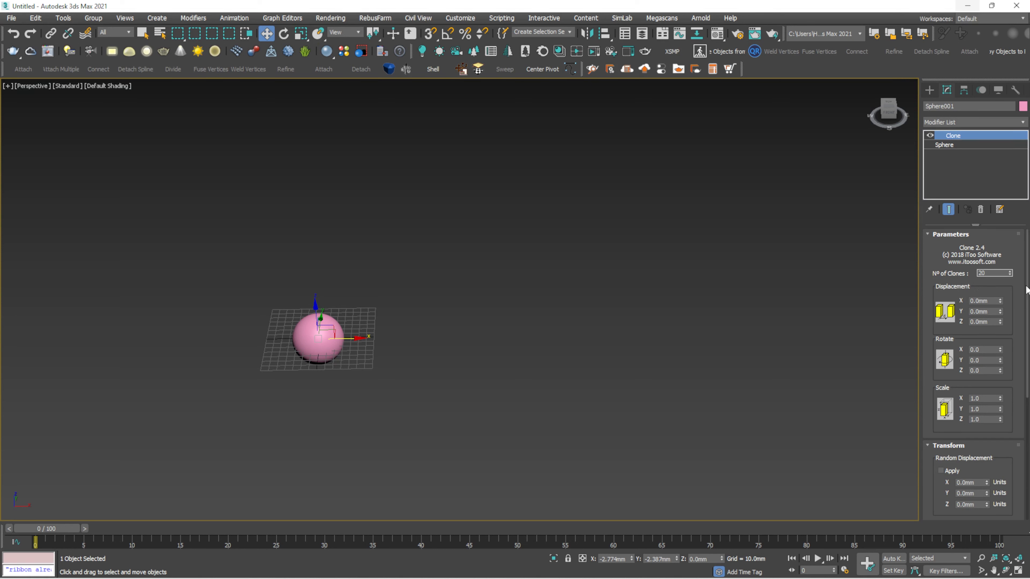
{"action": "scroll", "coordinate": [1027, 298], "scroll_direction": "down", "scroll_amount": 1}
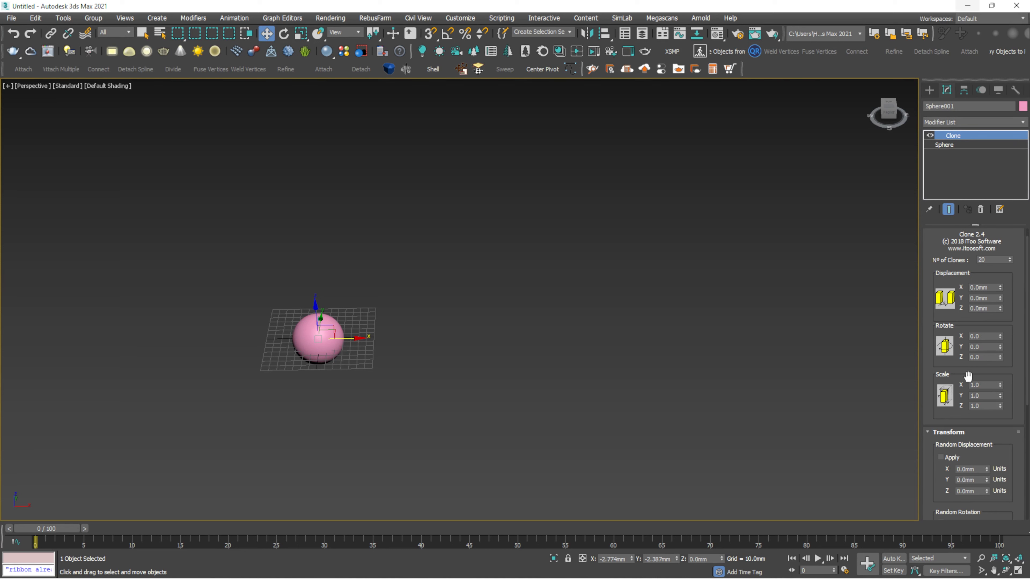
{"action": "left_click", "coordinate": [390, 281]}
{"action": "left_click_drag", "start_coordinate": [391, 281], "coordinate": [308, 379]}
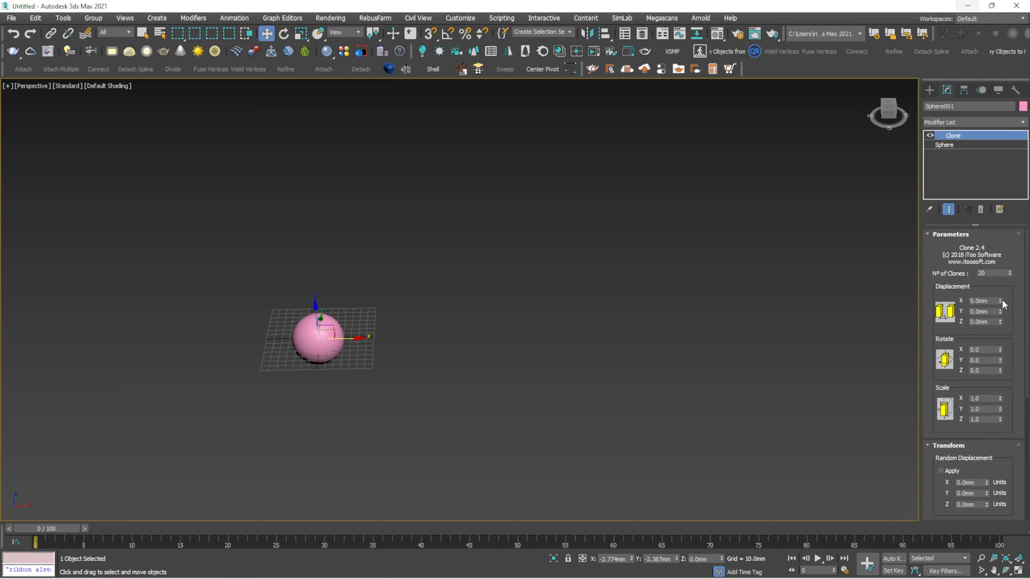
Set the X displacement between the sphere clones to 50 mm.
{"action": "left_click_drag", "start_coordinate": [1001, 302], "coordinate": [959, 24]}
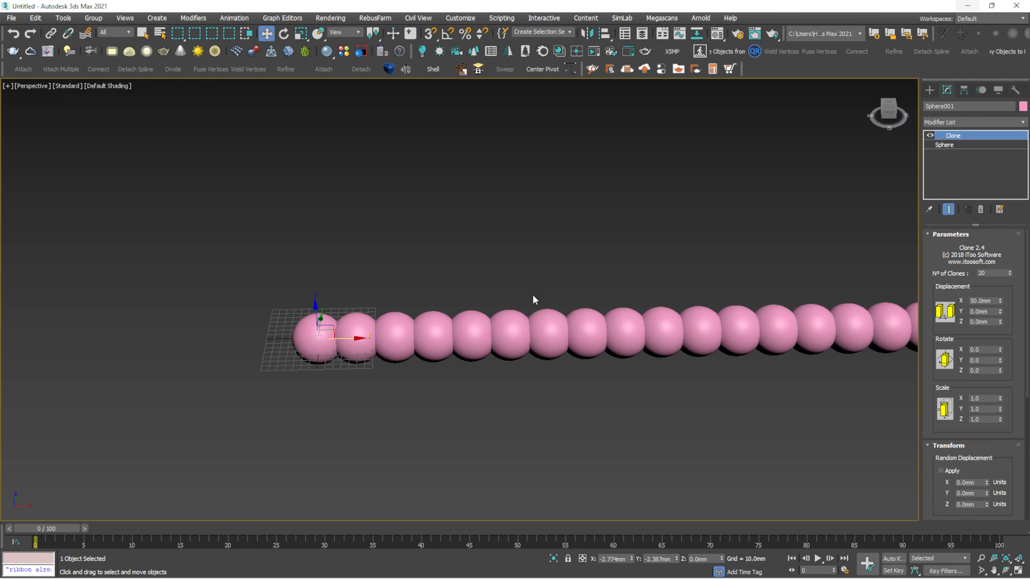
{"action": "scroll", "coordinate": [533, 299], "scroll_direction": "down", "scroll_amount": 4}
{"action": "middle_click_drag", "start_coordinate": [534, 299], "coordinate": [443, 336]}
{"action": "scroll", "coordinate": [443, 336], "scroll_direction": "up", "scroll_amount": 3}
Increase the clones' X displacement to 94 mm and inspect the whole row of spheres.
{"action": "left_click_drag", "start_coordinate": [1000, 301], "coordinate": [954, 258]}
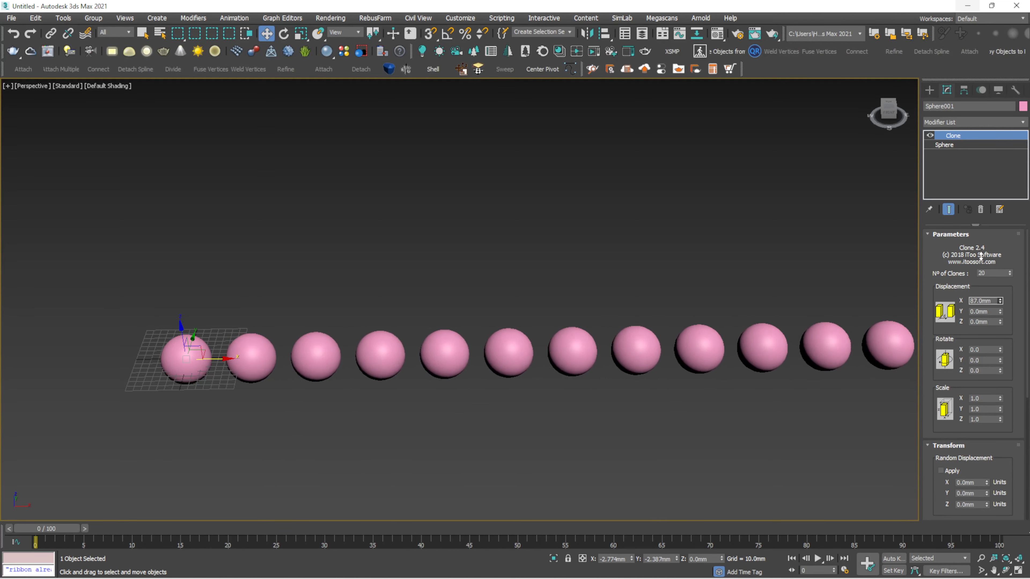
{"action": "scroll", "coordinate": [526, 295], "scroll_direction": "down", "scroll_amount": 4}
{"action": "scroll", "coordinate": [520, 309], "scroll_direction": "up", "scroll_amount": 5}
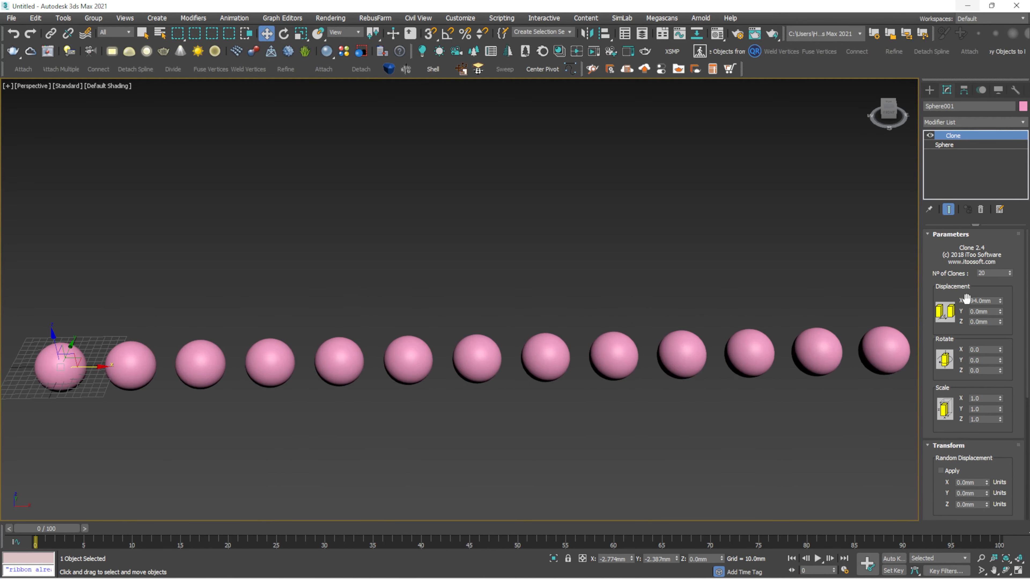
{"action": "scroll", "coordinate": [503, 292], "scroll_direction": "down", "scroll_amount": 5}
{"action": "left_click", "coordinate": [515, 269]}
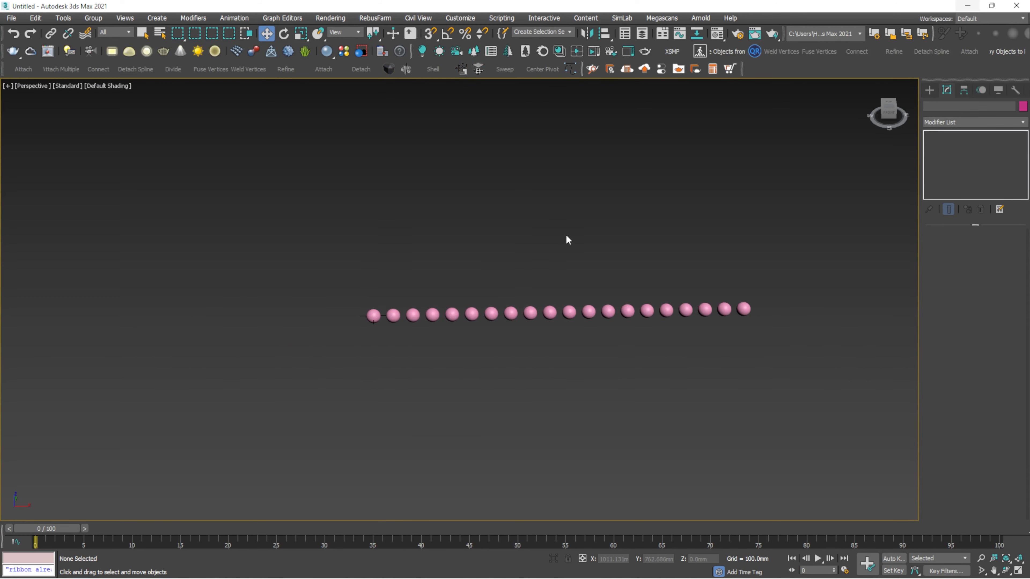
{"action": "middle_click_drag", "start_coordinate": [324, 233], "coordinate": [383, 271]}
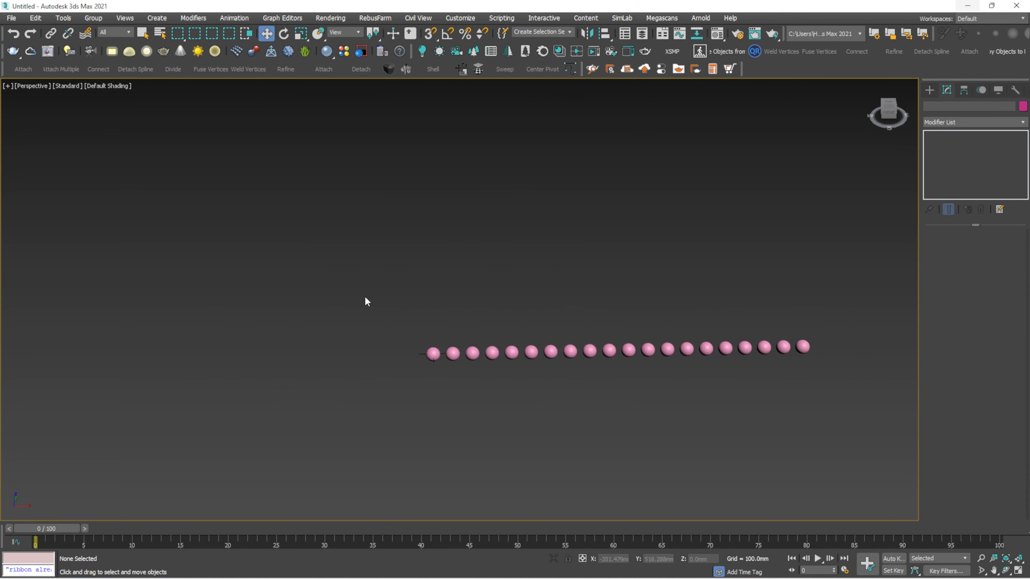
{"action": "scroll", "coordinate": [405, 360], "scroll_direction": "up", "scroll_amount": 5}
{"action": "left_click", "coordinate": [505, 334]}
{"action": "middle_click_drag", "start_coordinate": [505, 333], "coordinate": [395, 315]}
{"action": "middle_click_drag", "start_coordinate": [591, 329], "coordinate": [408, 314]}
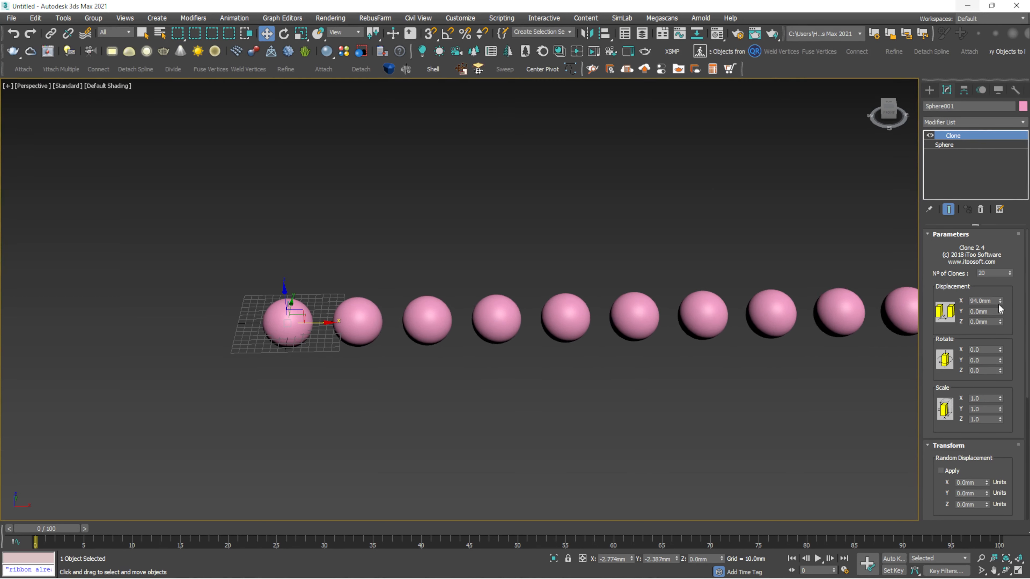
Reduce the clones' X displacement to about 81.78 mm, inspect the full row and reselect the spheres.
{"action": "left_click_drag", "start_coordinate": [1000, 304], "coordinate": [1007, 325]}
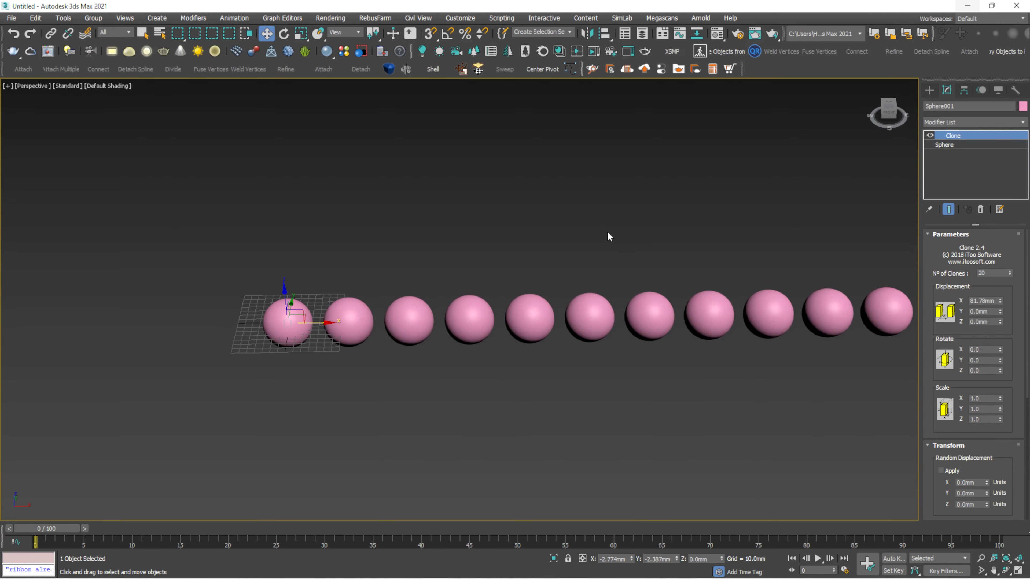
{"action": "left_click", "coordinate": [608, 236]}
{"action": "scroll", "coordinate": [633, 234], "scroll_direction": "down", "scroll_amount": 5}
{"action": "middle_click_drag", "start_coordinate": [658, 230], "coordinate": [515, 264]}
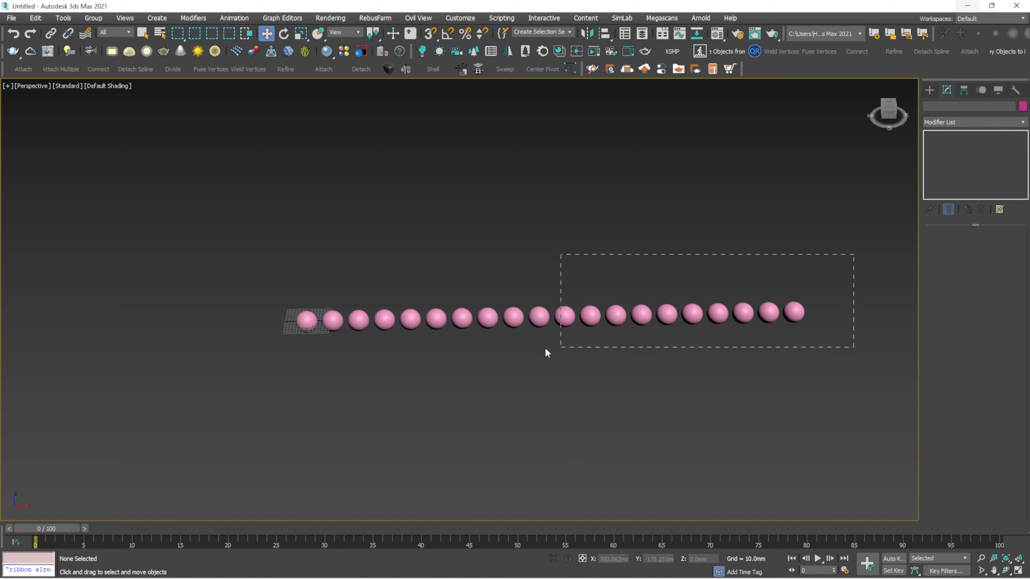
{"action": "mouse_move", "coordinate": [547, 353]}
{"action": "left_mouse_down"}
{"action": "mouse_move", "coordinate": [345, 351]}
{"action": "mouse_move", "coordinate": [329, 339]}
{"action": "left_mouse_up"}
{"action": "scroll", "coordinate": [330, 325], "scroll_direction": "up", "scroll_amount": 3}
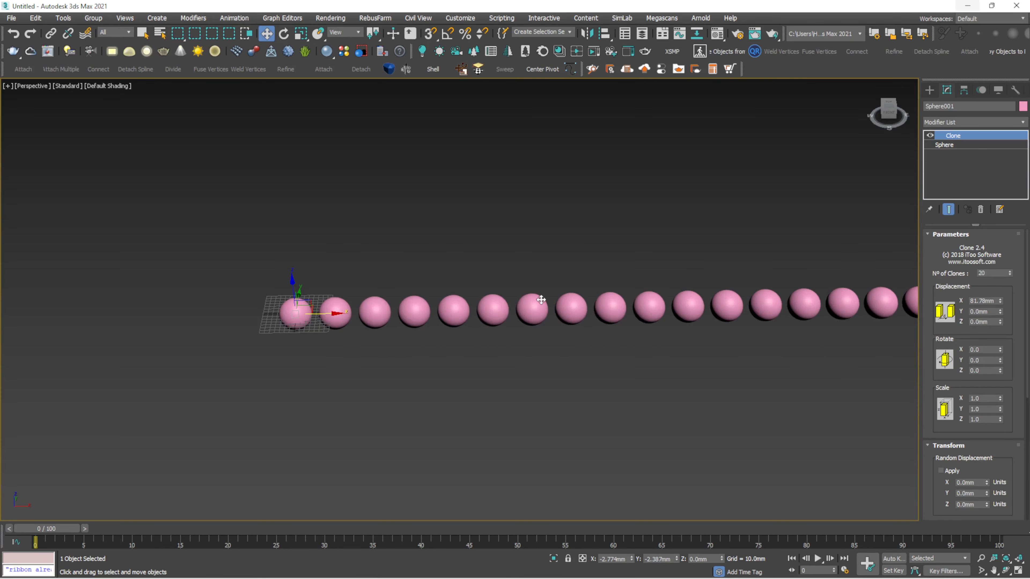
{"action": "middle_click_drag", "start_coordinate": [541, 300], "coordinate": [450, 323]}
{"action": "scroll", "coordinate": [280, 402], "scroll_direction": "down", "scroll_amount": 4}
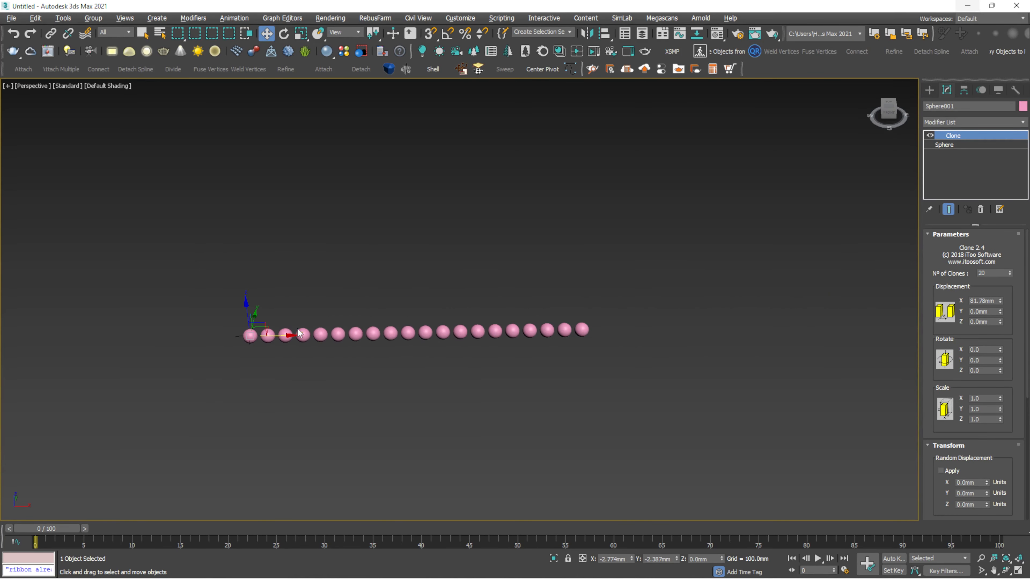
Set the clones' Y displacement to about 43.77 mm while working in the Top view.
{"action": "middle_click_drag", "start_coordinate": [284, 410], "coordinate": [293, 416], "text": "alt"}
{"action": "key", "text": "t"}
{"action": "scroll", "coordinate": [416, 368], "scroll_direction": "down", "scroll_amount": 2}
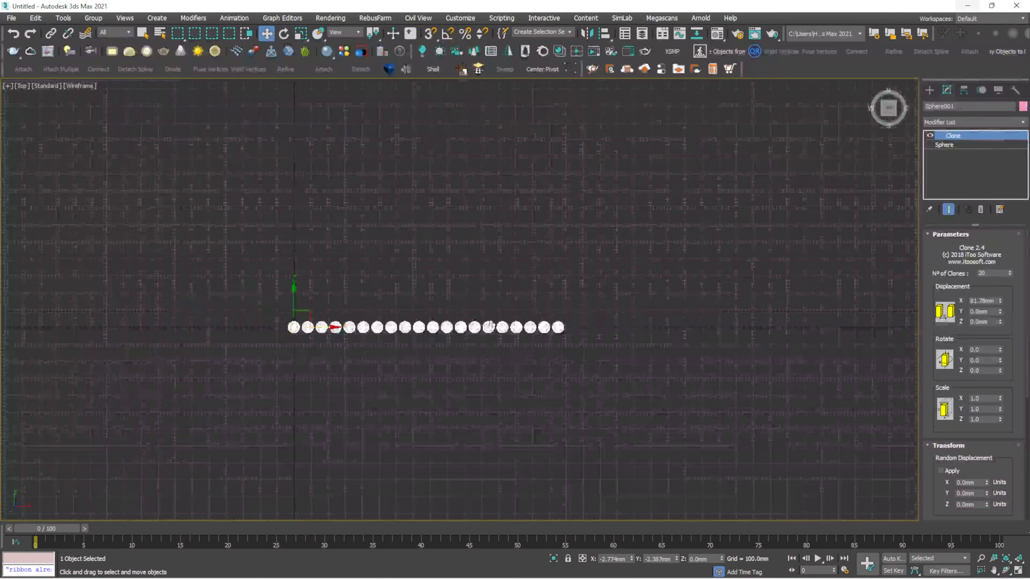
{"action": "scroll", "coordinate": [420, 342], "scroll_direction": "up", "scroll_amount": 2}
{"action": "scroll", "coordinate": [507, 335], "scroll_direction": "down", "scroll_amount": 3}
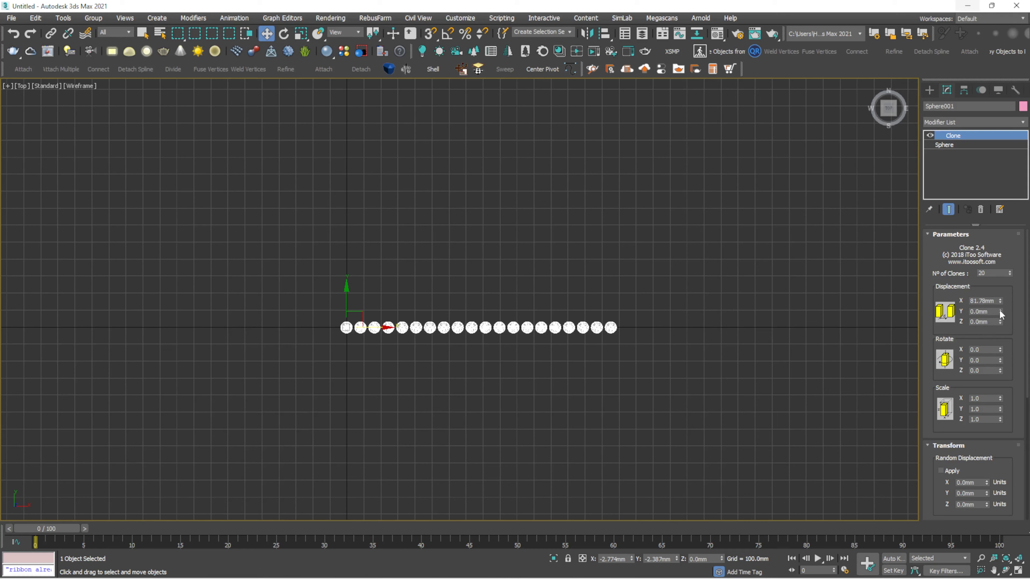
{"action": "mouse_move", "coordinate": [1001, 314]}
{"action": "left_mouse_down"}
{"action": "mouse_move", "coordinate": [975, 237]}
{"action": "mouse_move", "coordinate": [915, 205]}
{"action": "mouse_move", "coordinate": [768, 261]}
{"action": "left_mouse_up"}
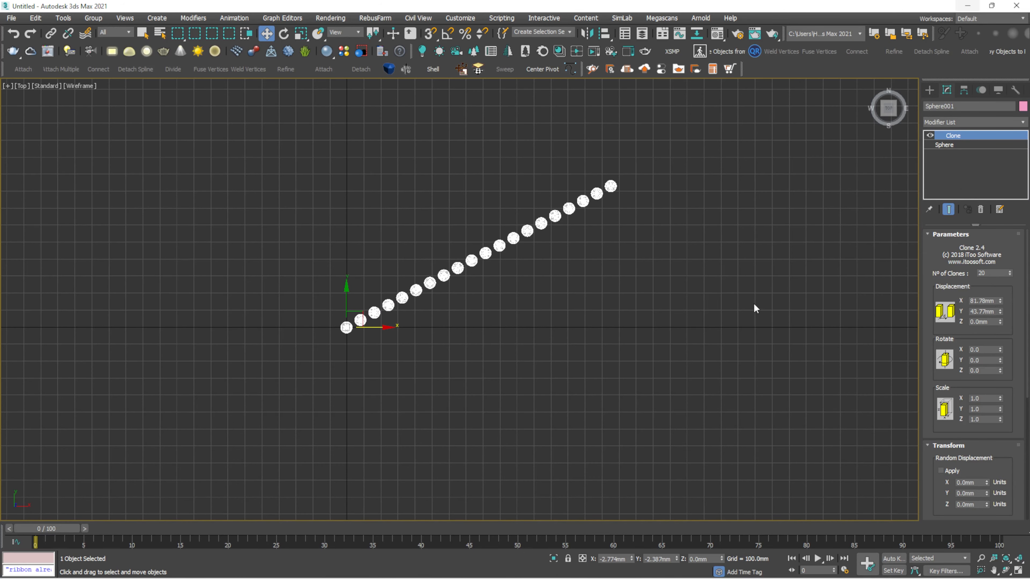
Return to the Perspective view and set the clones' Z displacement to about 22.45 mm.
{"action": "key", "text": "p"}
{"action": "mouse_move", "coordinate": [673, 291]}
{"action": "middle_mouse_down", "text": "alt"}
{"action": "mouse_move", "coordinate": [611, 283]}
{"action": "mouse_move", "coordinate": [693, 194]}
{"action": "mouse_move", "coordinate": [713, 212]}
{"action": "mouse_move", "coordinate": [661, 172]}
{"action": "mouse_move", "coordinate": [669, 175]}
{"action": "middle_mouse_up", "text": "alt"}
{"action": "middle_click_drag", "start_coordinate": [719, 196], "coordinate": [717, 203], "text": "alt"}
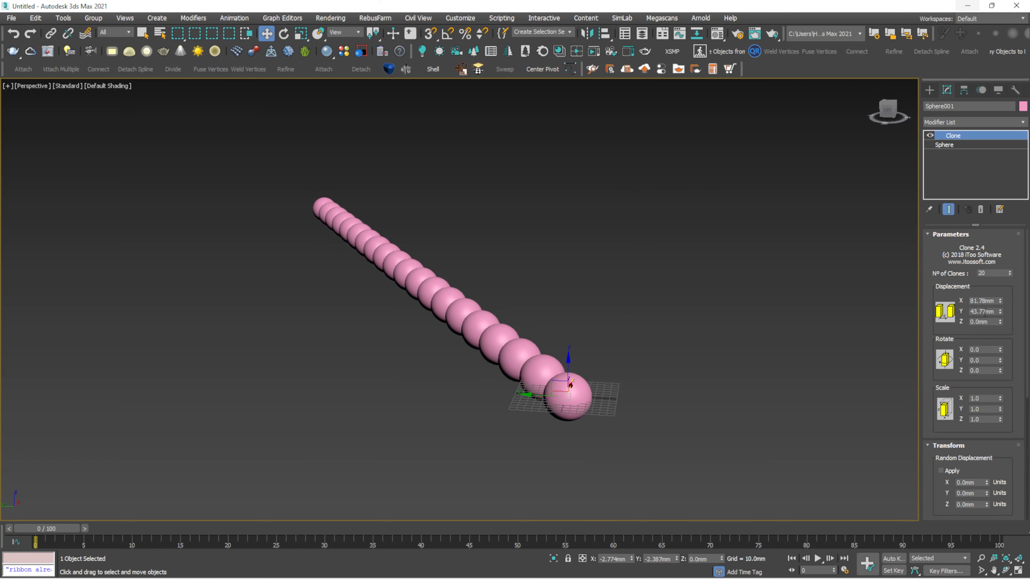
{"action": "left_click_drag", "start_coordinate": [1001, 323], "coordinate": [899, 318]}
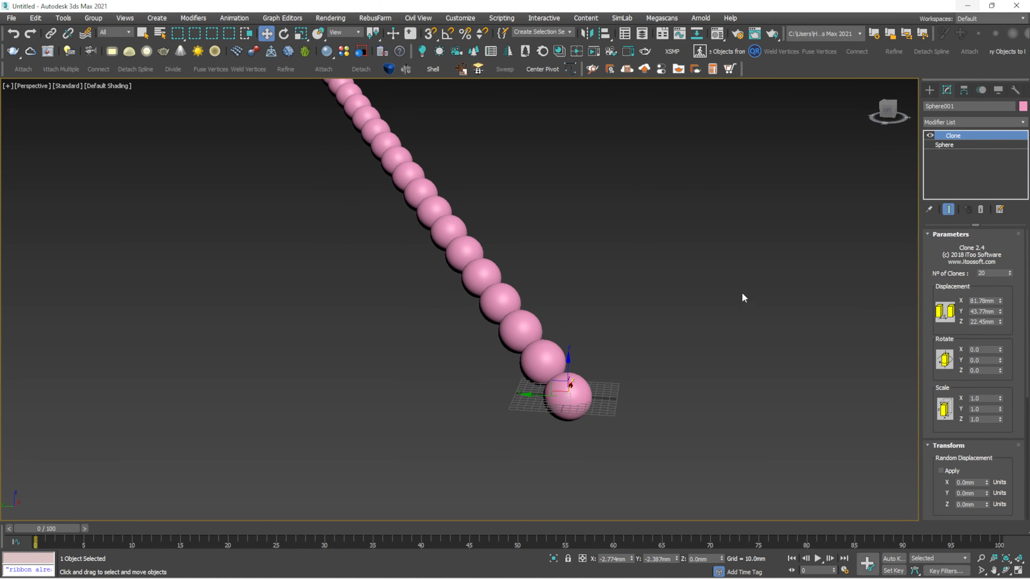
{"action": "mouse_move", "coordinate": [743, 293]}
{"action": "middle_mouse_down", "text": "alt"}
{"action": "mouse_move", "coordinate": [674, 283]}
{"action": "mouse_move", "coordinate": [757, 283]}
{"action": "mouse_move", "coordinate": [726, 285]}
{"action": "mouse_move", "coordinate": [738, 276]}
{"action": "middle_mouse_up", "text": "alt"}
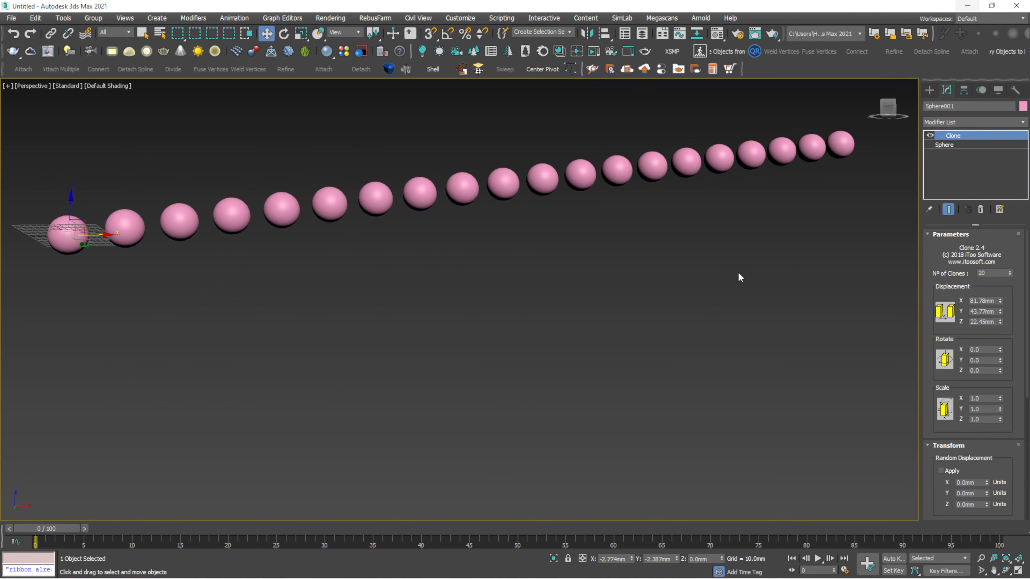
Set the clones' Z displacement to 44.9 mm in the Front view, then return to the Perspective view.
{"action": "key", "text": "f"}
{"action": "scroll", "coordinate": [493, 301], "scroll_direction": "down", "scroll_amount": 2}
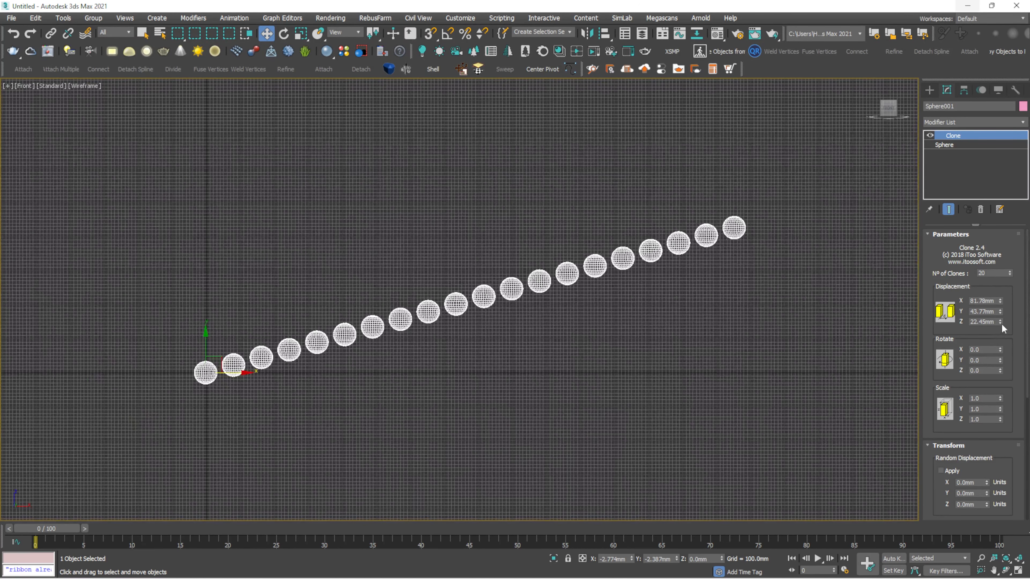
{"action": "left_click_drag", "start_coordinate": [1000, 323], "coordinate": [974, 266]}
{"action": "key", "text": "p"}
{"action": "key", "text": "z"}
{"action": "mouse_move", "coordinate": [526, 264]}
{"action": "middle_mouse_down", "text": "alt"}
{"action": "mouse_move", "coordinate": [515, 248]}
{"action": "mouse_move", "coordinate": [536, 270]}
{"action": "middle_mouse_up", "text": "alt"}
{"action": "left_click_drag", "start_coordinate": [499, 221], "coordinate": [311, 410]}
{"action": "middle_click_drag", "start_coordinate": [346, 361], "coordinate": [349, 322], "text": "alt"}
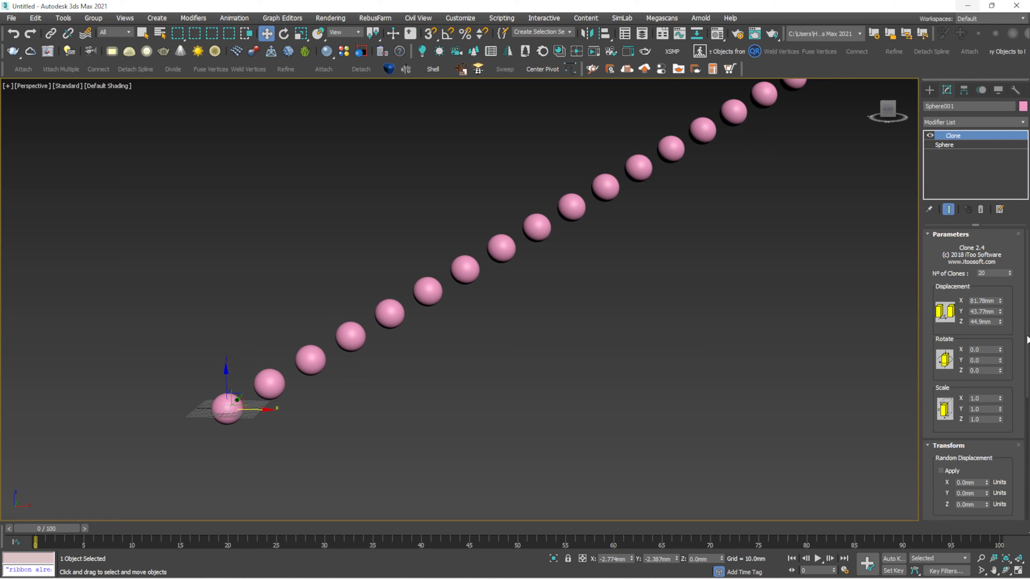
Set the clones' X rotation to about 49.74 so the row of spheres spirals.
{"action": "scroll", "coordinate": [324, 336], "scroll_direction": "down", "scroll_amount": 5}
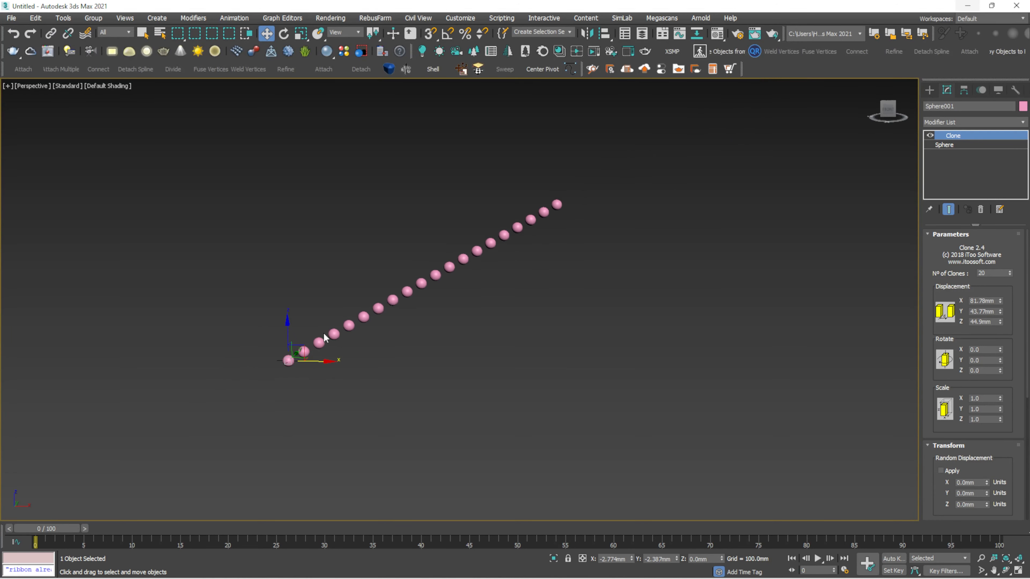
{"action": "left_click", "coordinate": [526, 216]}
{"action": "left_click", "coordinate": [289, 360]}
{"action": "scroll", "coordinate": [295, 337], "scroll_direction": "up", "scroll_amount": 2}
{"action": "scroll", "coordinate": [321, 324], "scroll_direction": "down", "scroll_amount": 1}
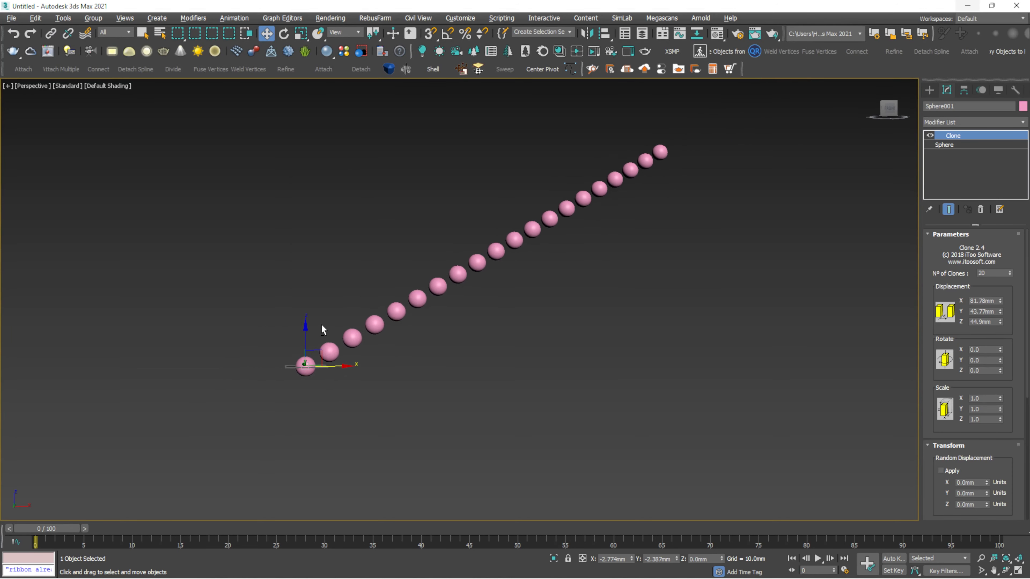
{"action": "scroll", "coordinate": [290, 336], "scroll_direction": "up", "scroll_amount": 5}
{"action": "scroll", "coordinate": [286, 345], "scroll_direction": "down", "scroll_amount": 2}
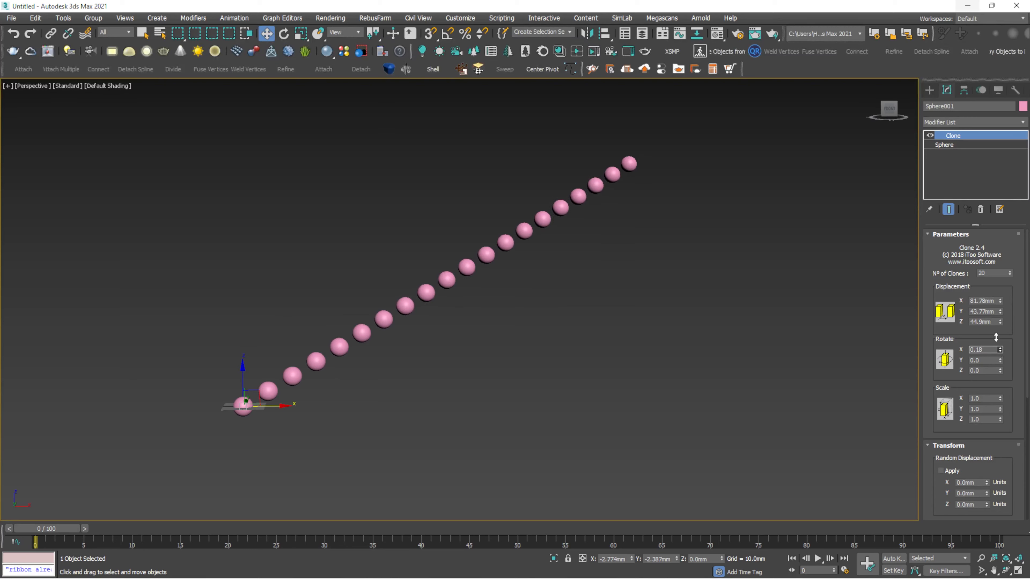
{"action": "left_click_drag", "start_coordinate": [996, 338], "coordinate": [764, 546]}
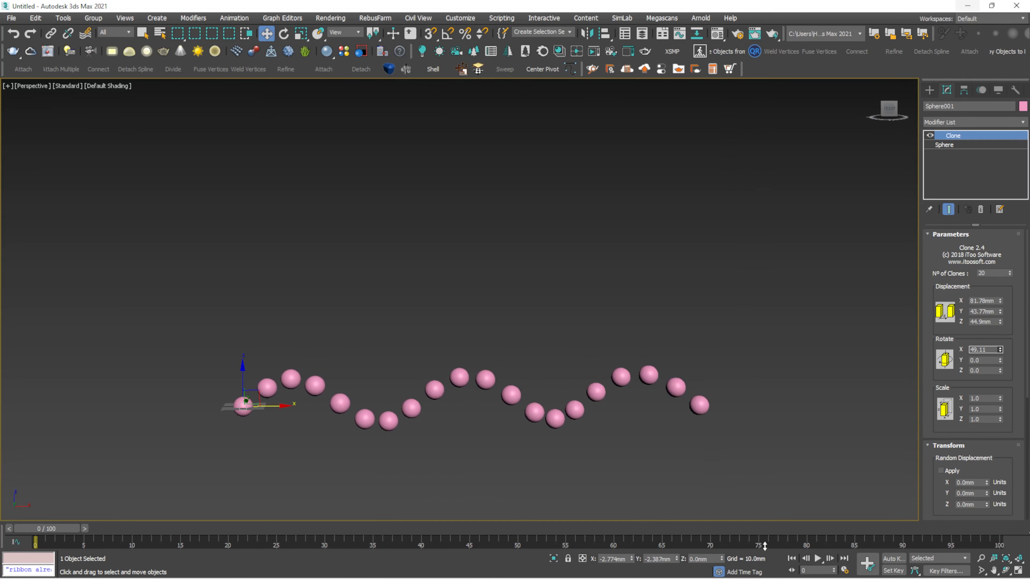
{"action": "middle_click_drag", "start_coordinate": [502, 416], "coordinate": [575, 375], "text": "alt"}
{"action": "scroll", "coordinate": [377, 398], "scroll_direction": "up", "scroll_amount": 3}
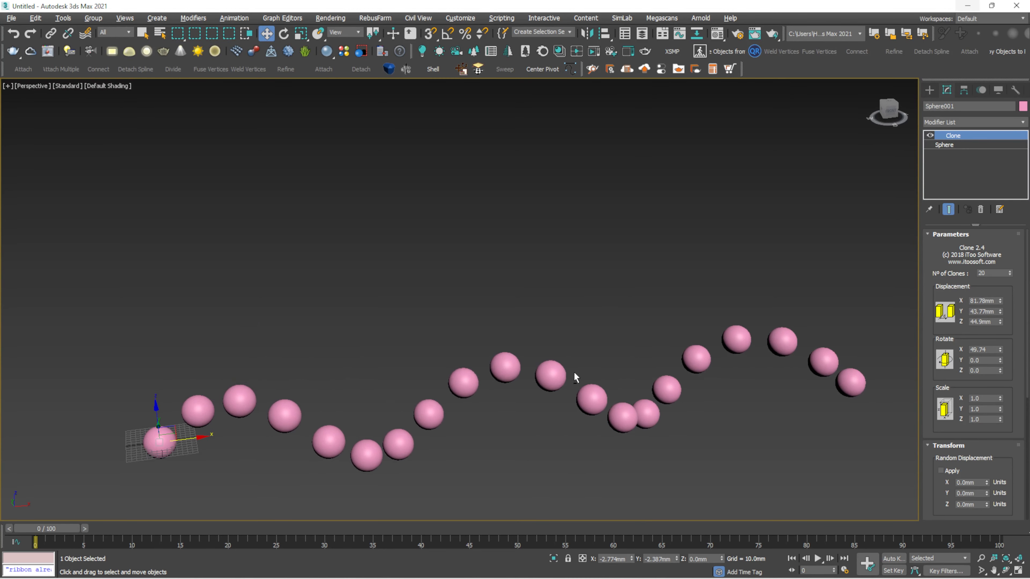
Set the clones' Y rotation to about 46.12 and inspect the twisted chain of spheres.
{"action": "scroll", "coordinate": [532, 304], "scroll_direction": "up", "scroll_amount": 2}
{"action": "scroll", "coordinate": [531, 303], "scroll_direction": "down", "scroll_amount": 5}
{"action": "scroll", "coordinate": [517, 329], "scroll_direction": "up", "scroll_amount": 5}
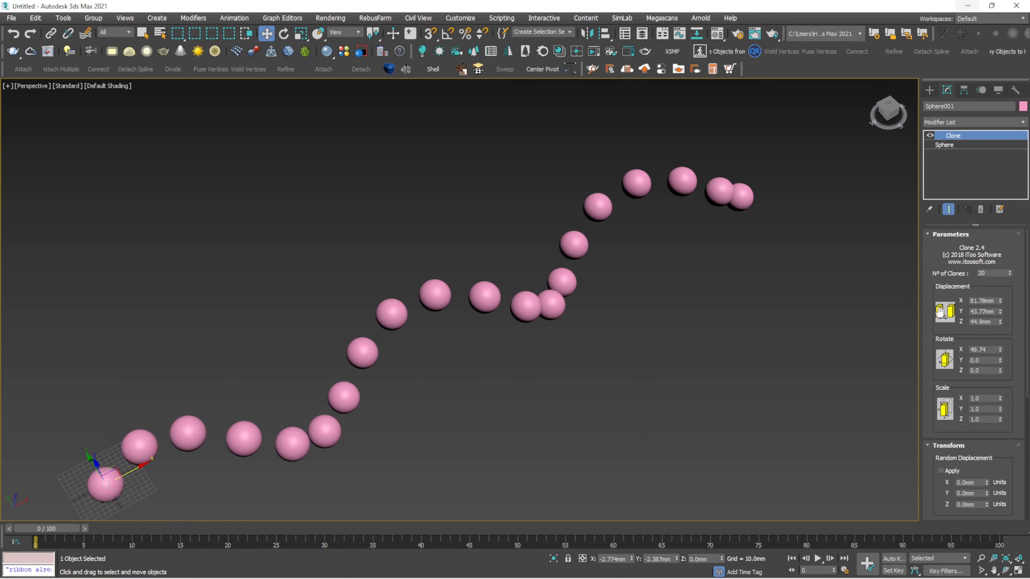
{"action": "middle_click_drag", "start_coordinate": [589, 332], "coordinate": [628, 329]}
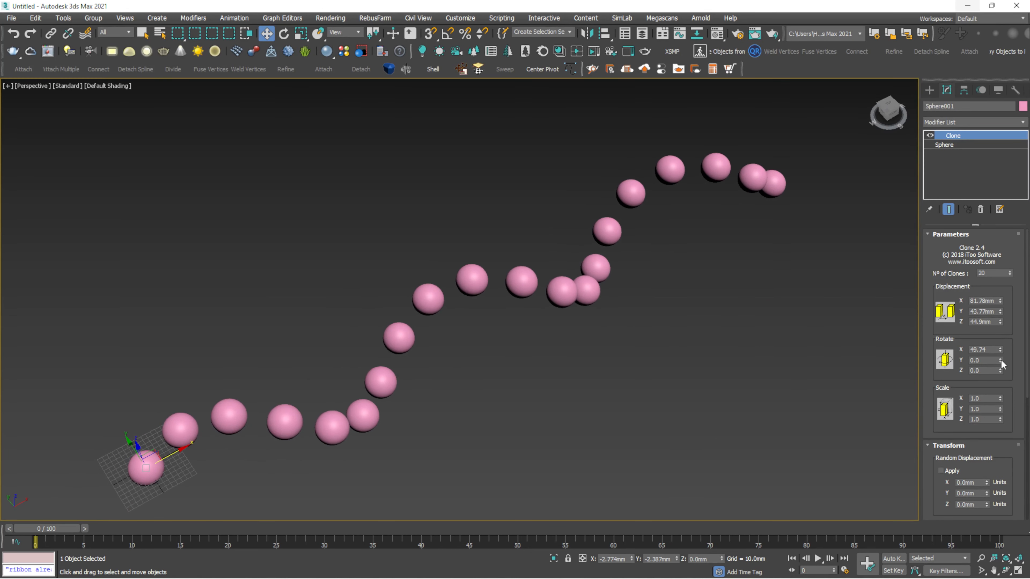
{"action": "left_click_drag", "start_coordinate": [994, 344], "coordinate": [745, 199]}
{"action": "middle_click_drag", "start_coordinate": [426, 262], "coordinate": [510, 233], "text": "alt"}
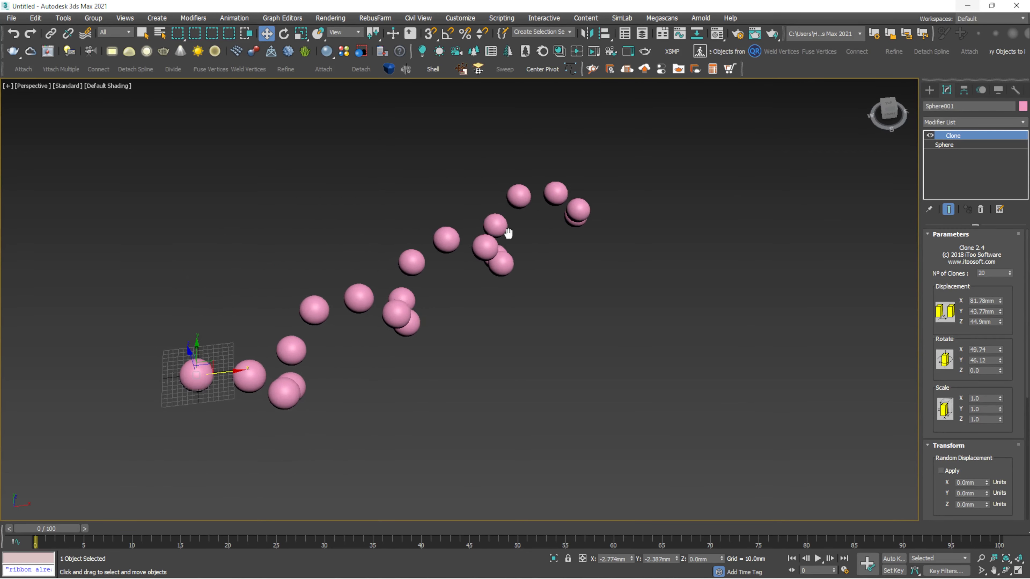
{"action": "scroll", "coordinate": [486, 250], "scroll_direction": "up", "scroll_amount": 3}
{"action": "middle_click_drag", "start_coordinate": [464, 267], "coordinate": [583, 204]}
{"action": "scroll", "coordinate": [578, 217], "scroll_direction": "down", "scroll_amount": 3}
{"action": "scroll", "coordinate": [607, 196], "scroll_direction": "up", "scroll_amount": 3}
{"action": "scroll", "coordinate": [581, 200], "scroll_direction": "down", "scroll_amount": 3}
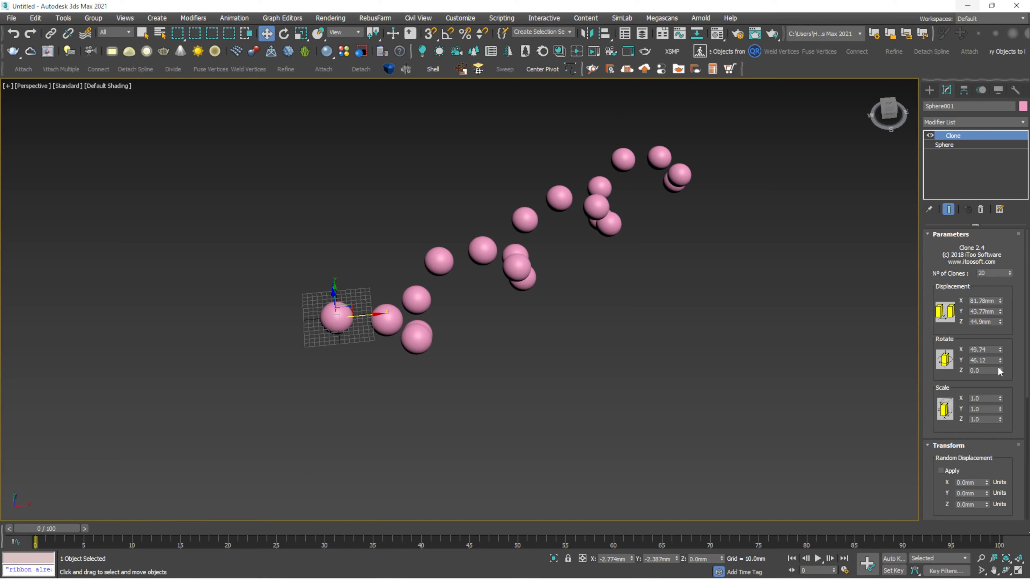
Set the clones' Z rotation to 43 and inspect the twisted chain of spheres.
{"action": "left_click_drag", "start_coordinate": [1001, 371], "coordinate": [437, 350]}
{"action": "scroll", "coordinate": [437, 350], "scroll_direction": "down", "scroll_amount": 3}
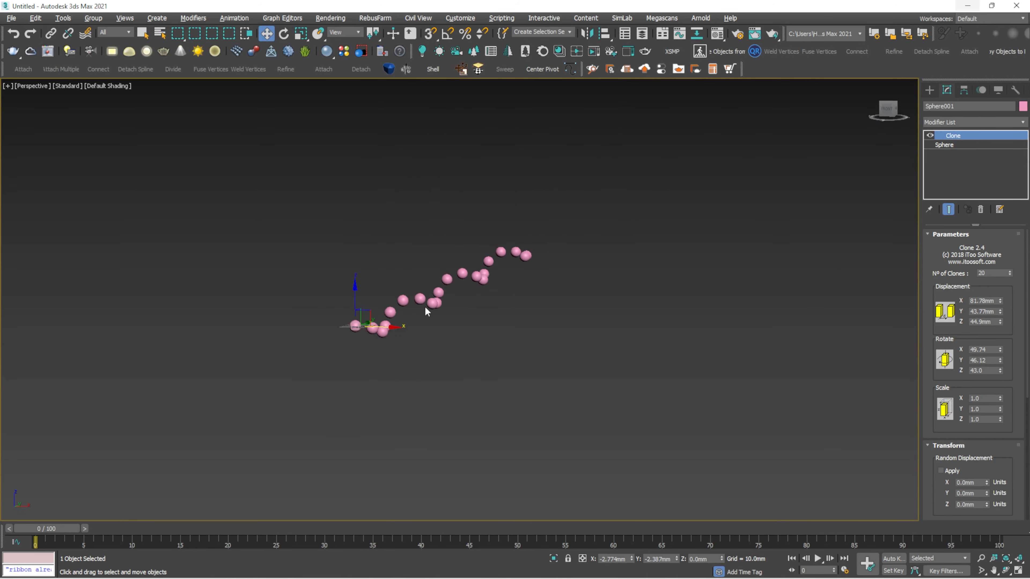
{"action": "scroll", "coordinate": [424, 332], "scroll_direction": "up", "scroll_amount": 4}
{"action": "mouse_move", "coordinate": [425, 307]}
{"action": "middle_mouse_down", "text": "alt"}
{"action": "mouse_move", "coordinate": [422, 346]}
{"action": "mouse_move", "coordinate": [460, 336]}
{"action": "mouse_move", "coordinate": [501, 300]}
{"action": "mouse_move", "coordinate": [436, 310]}
{"action": "middle_mouse_up", "text": "alt"}
{"action": "scroll", "coordinate": [422, 346], "scroll_direction": "down", "scroll_amount": 3}
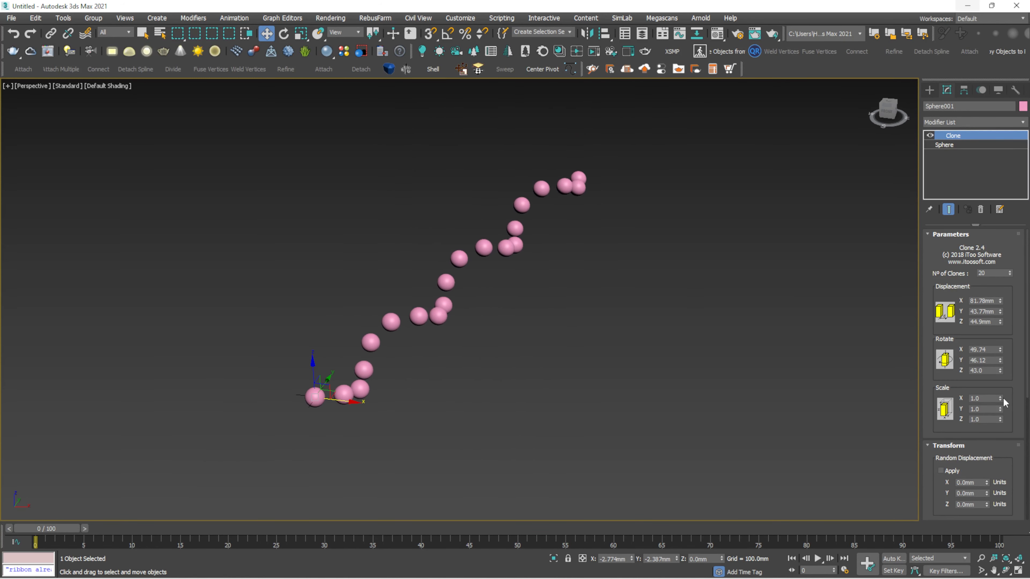
Set the clones' X scale to 1.25 and their X rotation to about 68.144, then inspect the chain.
{"action": "left_click_drag", "start_coordinate": [1003, 397], "coordinate": [1002, 386]}
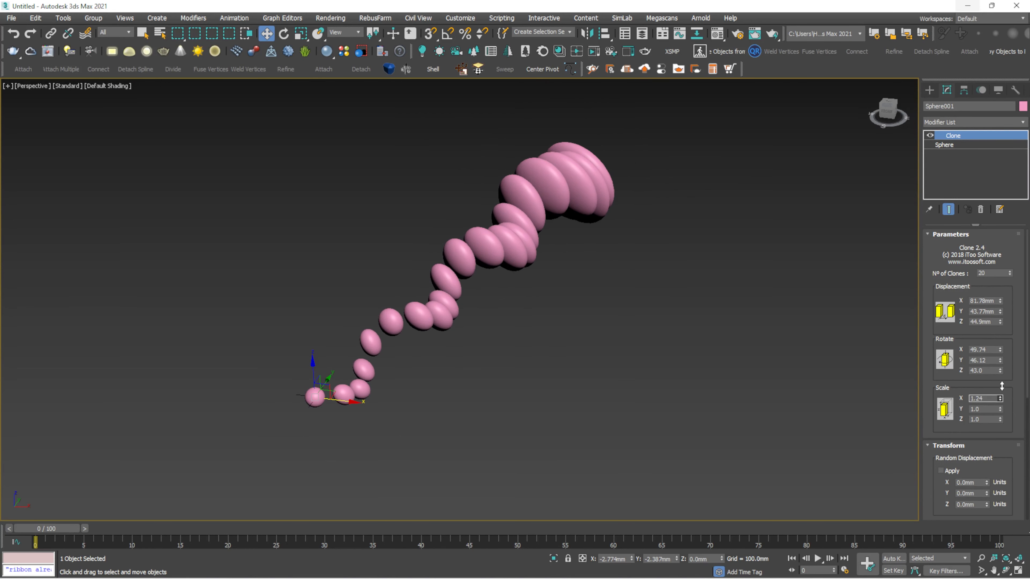
{"action": "middle_click_drag", "start_coordinate": [638, 271], "coordinate": [534, 282], "text": "alt"}
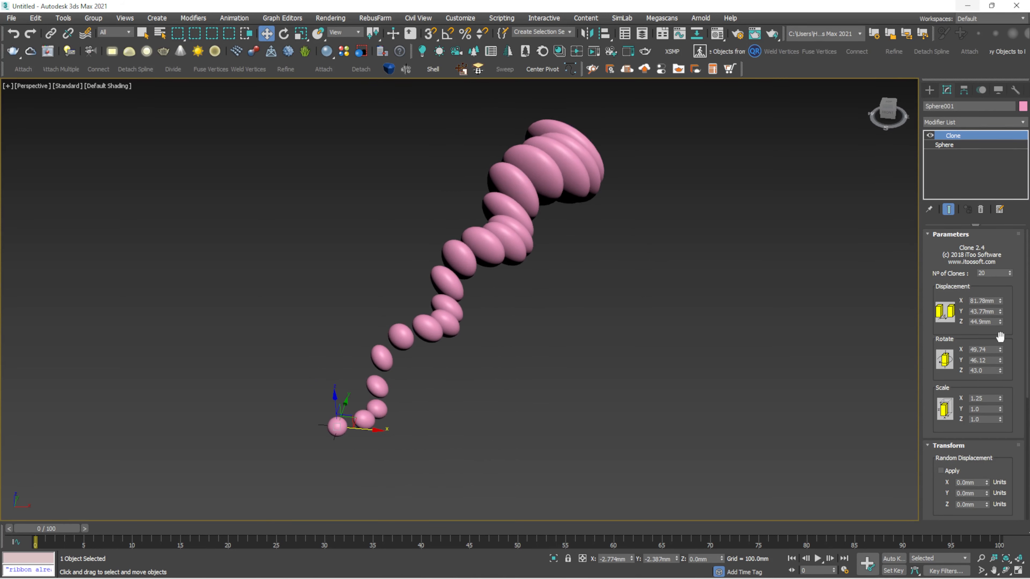
{"action": "mouse_move", "coordinate": [1001, 348]}
{"action": "left_mouse_down"}
{"action": "mouse_move", "coordinate": [1004, 316]}
{"action": "mouse_move", "coordinate": [1006, 327]}
{"action": "left_mouse_up"}
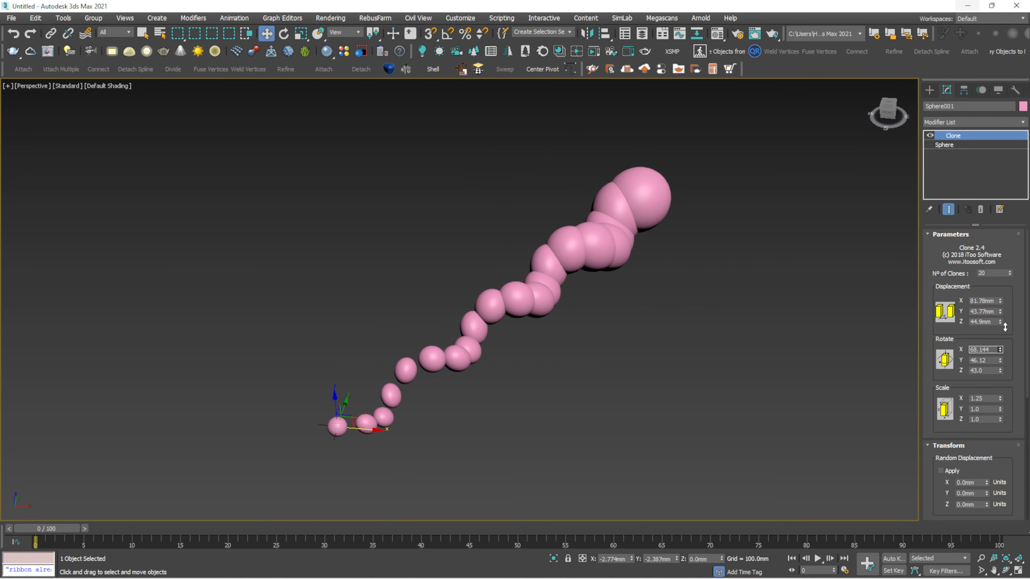
{"action": "scroll", "coordinate": [648, 315], "scroll_direction": "up", "scroll_amount": 2}
{"action": "scroll", "coordinate": [640, 292], "scroll_direction": "down", "scroll_amount": 3}
{"action": "scroll", "coordinate": [608, 284], "scroll_direction": "up", "scroll_amount": 6}
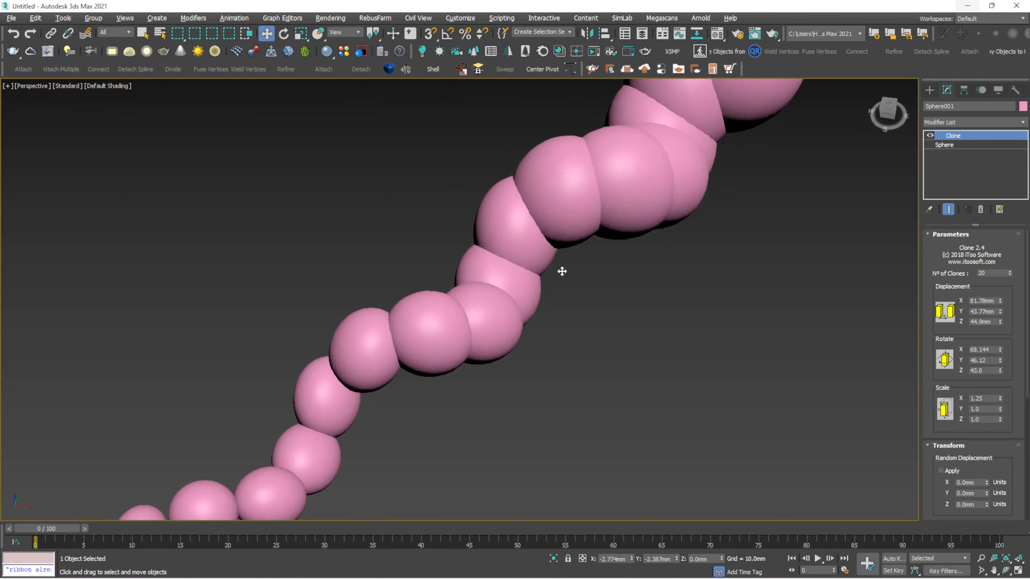
{"action": "mouse_move", "coordinate": [562, 272]}
{"action": "middle_mouse_down", "text": "alt"}
{"action": "mouse_move", "coordinate": [489, 279]}
{"action": "mouse_move", "coordinate": [460, 253]}
{"action": "mouse_move", "coordinate": [485, 219]}
{"action": "mouse_move", "coordinate": [639, 223]}
{"action": "mouse_move", "coordinate": [667, 185]}
{"action": "mouse_move", "coordinate": [542, 239]}
{"action": "middle_mouse_up", "text": "alt"}
{"action": "scroll", "coordinate": [486, 260], "scroll_direction": "down", "scroll_amount": 4}
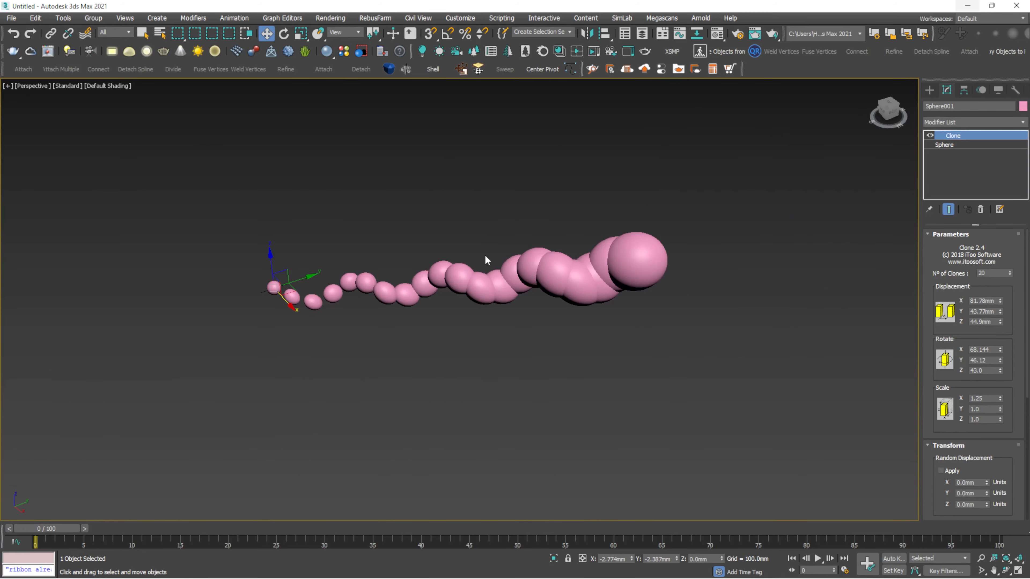
{"action": "middle_click_drag", "start_coordinate": [486, 256], "coordinate": [562, 256], "text": "alt"}
{"action": "scroll", "coordinate": [516, 268], "scroll_direction": "up", "scroll_amount": 3}
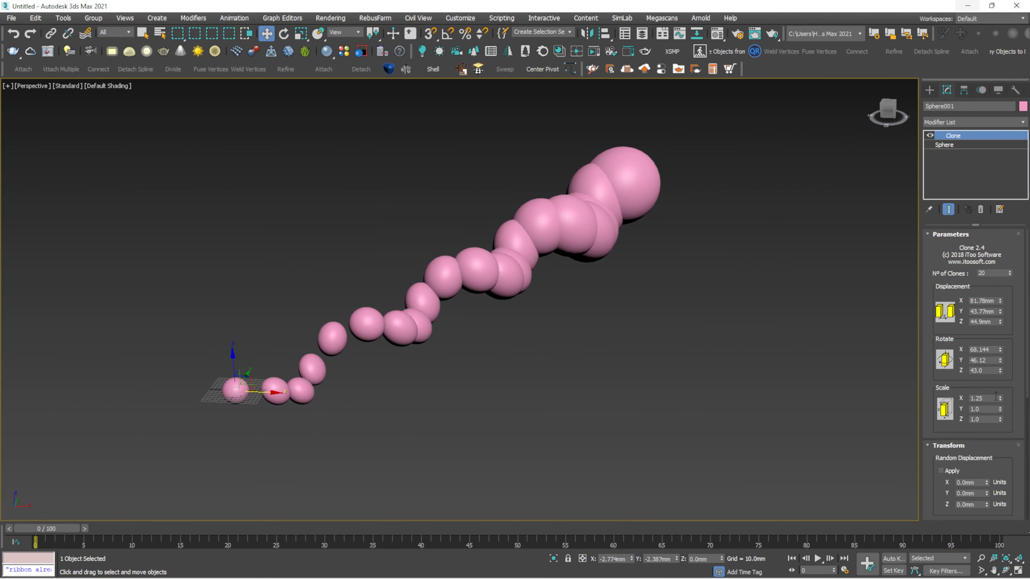
Set the sphere clones' scale to 0.94 in Y and 0.92 in Z, and their displacement to about 100.589 mm in X and 31.077 mm in Y.
{"action": "mouse_move", "coordinate": [1000, 411]}
{"action": "left_mouse_down"}
{"action": "mouse_move", "coordinate": [1000, 399]}
{"action": "mouse_move", "coordinate": [1003, 425]}
{"action": "left_mouse_up"}
{"action": "middle_click_drag", "start_coordinate": [617, 317], "coordinate": [584, 305], "text": "alt"}
{"action": "left_click_drag", "start_coordinate": [1027, 321], "coordinate": [1028, 332]}
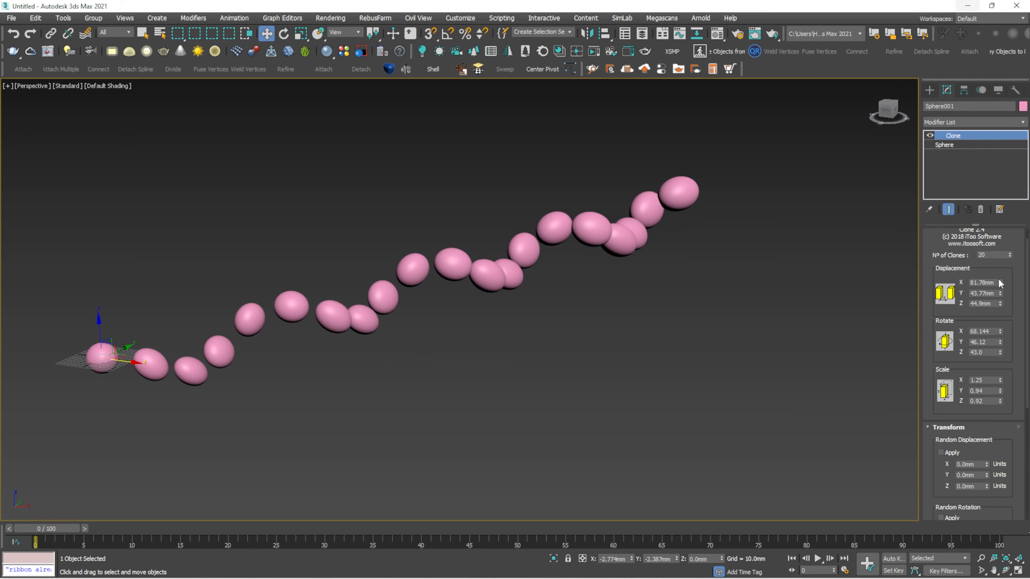
{"action": "mouse_move", "coordinate": [1000, 282]}
{"action": "left_mouse_down"}
{"action": "mouse_move", "coordinate": [997, 268]}
{"action": "mouse_move", "coordinate": [998, 319]}
{"action": "left_mouse_up"}
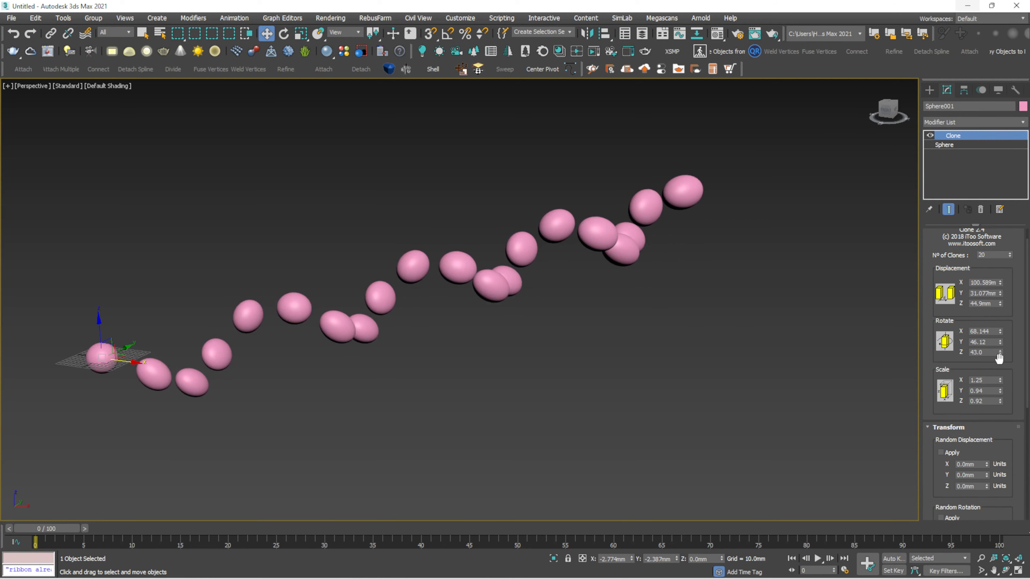
{"action": "scroll", "coordinate": [1026, 349], "scroll_direction": "up", "scroll_amount": 2}
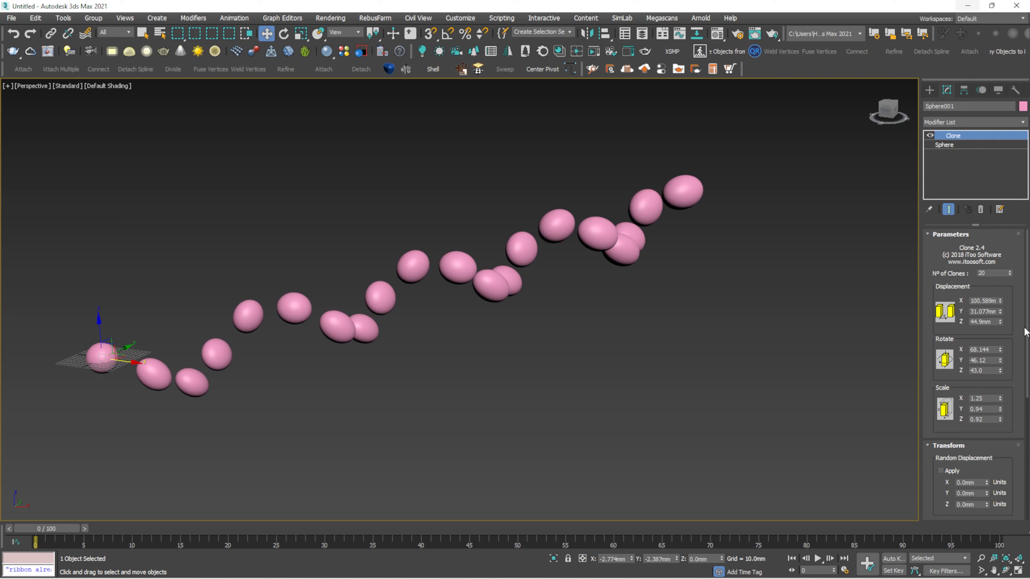
Enable random displacement for the sphere clones and set its X amount to about 408.68 mm.
{"action": "left_click_drag", "start_coordinate": [1026, 333], "coordinate": [1027, 392]}
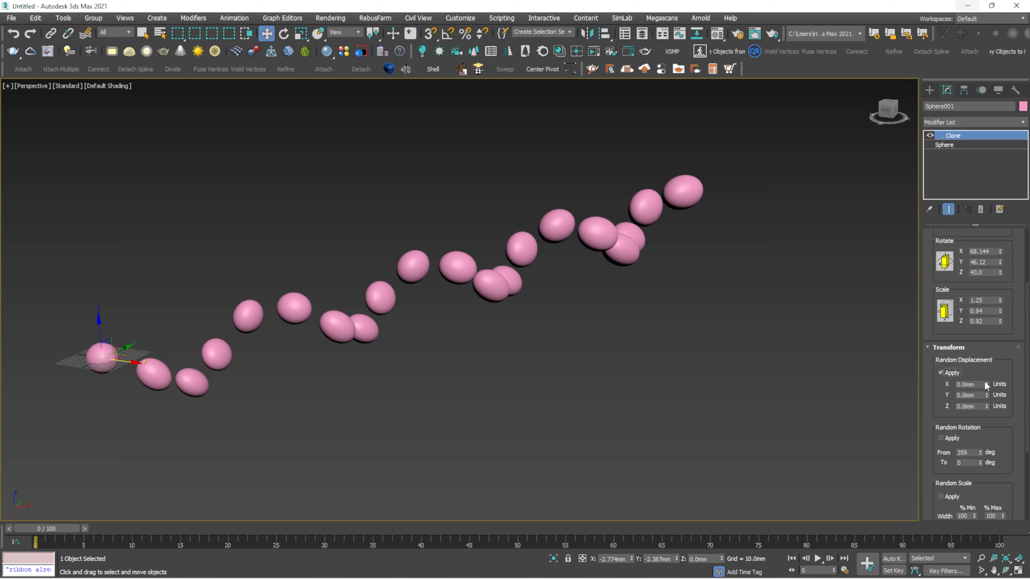
{"action": "left_click_drag", "start_coordinate": [988, 383], "coordinate": [930, 211]}
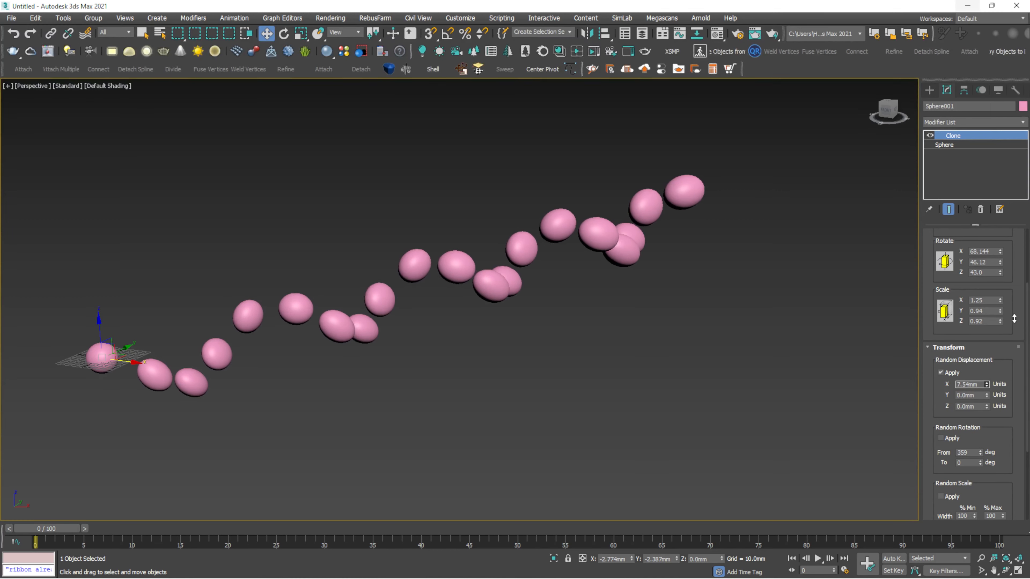
{"action": "left_click_drag", "start_coordinate": [1014, 319], "coordinate": [404, 304]}
{"action": "left_click_drag", "start_coordinate": [570, 411], "coordinate": [604, 435]}
{"action": "left_click_drag", "start_coordinate": [641, 267], "coordinate": [563, 287]}
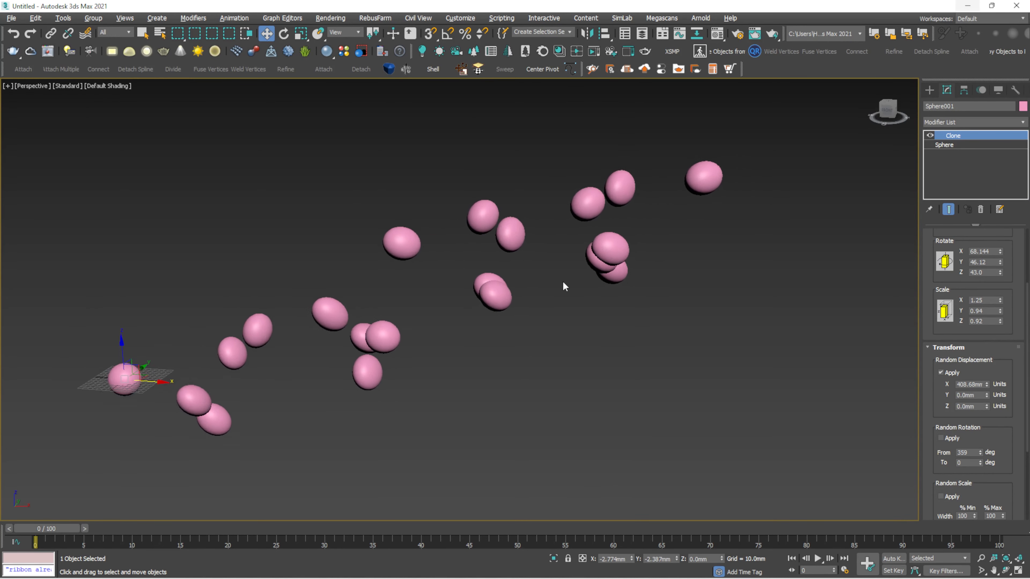
{"action": "middle_click_drag", "start_coordinate": [563, 288], "coordinate": [595, 295], "text": "alt"}
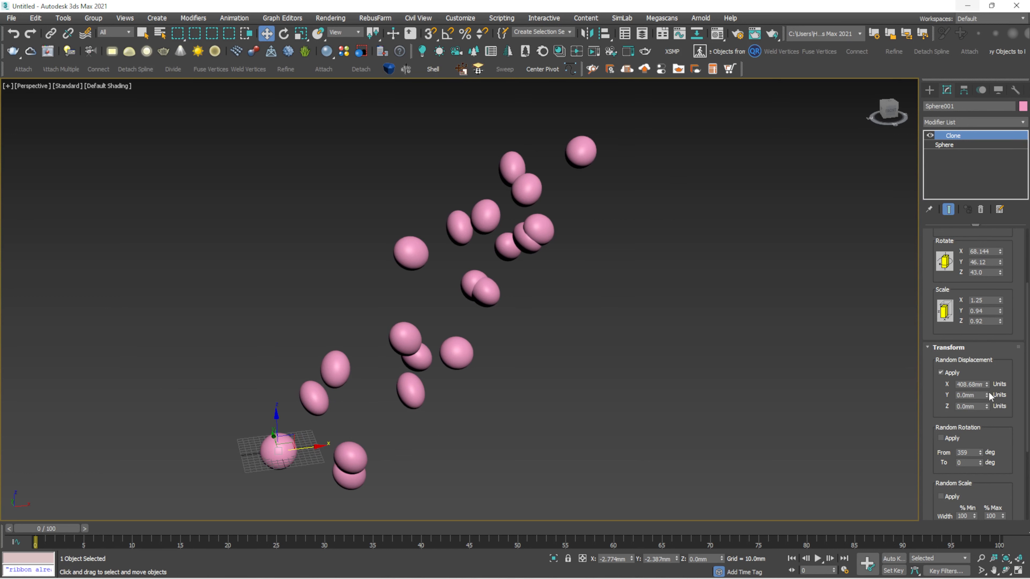
Set the sphere clones' random displacement to about 212.48 mm in Y and 133.81 mm in Z.
{"action": "left_click_drag", "start_coordinate": [987, 395], "coordinate": [975, 310]}
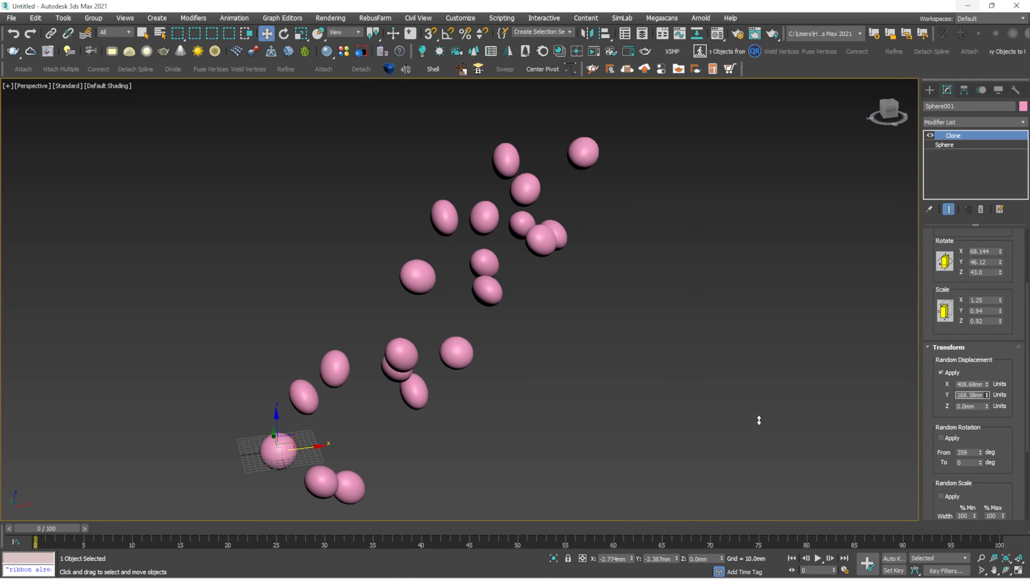
{"action": "middle_click_drag", "start_coordinate": [639, 344], "coordinate": [513, 337], "text": "alt"}
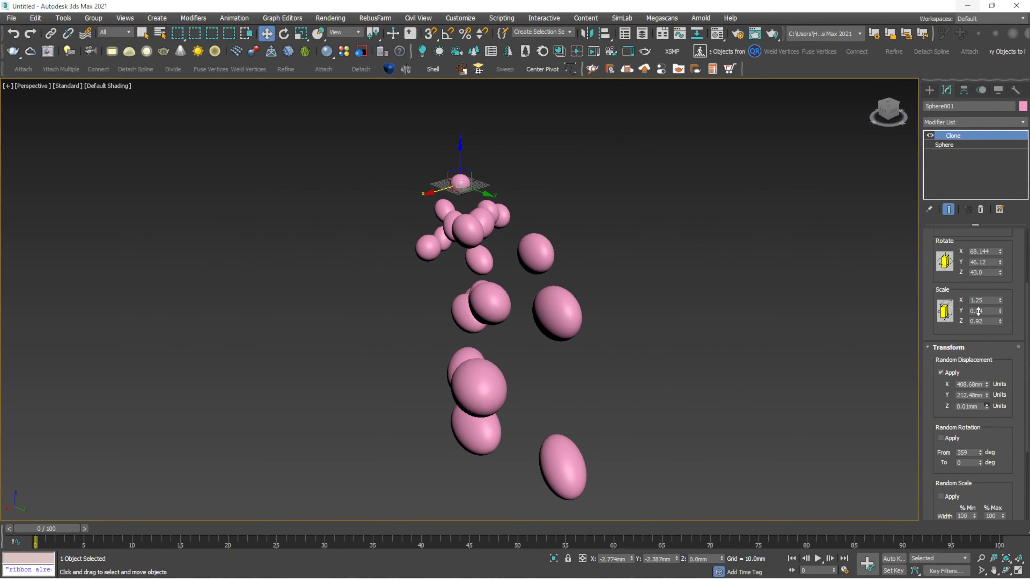
{"action": "left_click_drag", "start_coordinate": [76, 406], "coordinate": [76, 373]}
{"action": "mouse_move", "coordinate": [345, 3]}
{"action": "left_mouse_down"}
{"action": "mouse_move", "coordinate": [434, 510]}
{"action": "mouse_move", "coordinate": [825, 118]}
{"action": "mouse_move", "coordinate": [1015, 428]}
{"action": "mouse_move", "coordinate": [930, 149]}
{"action": "left_mouse_up"}
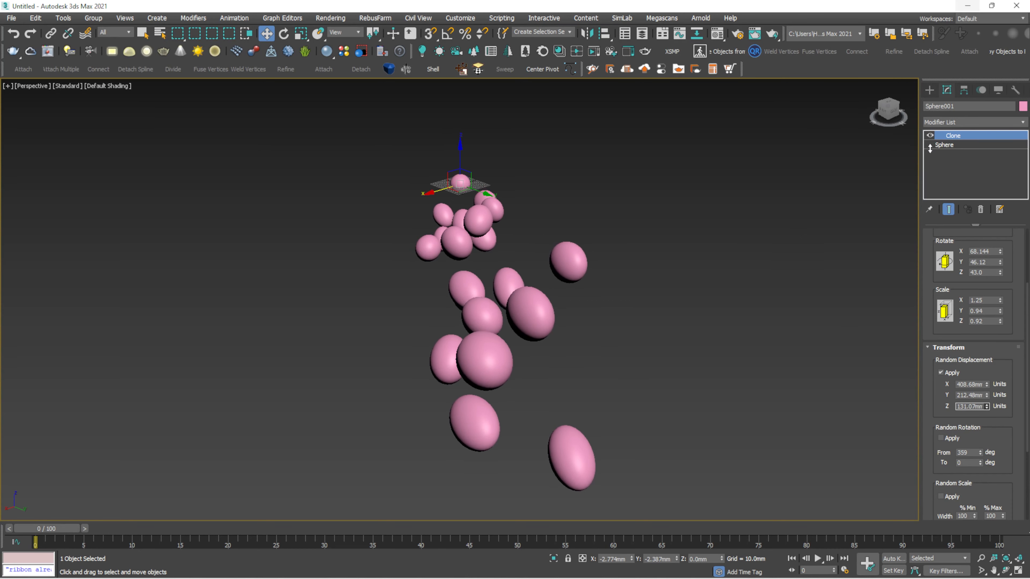
Create a long box about 525 mm by 65 mm by 36 mm beside the spheres and deselect it.
{"action": "middle_click_drag", "start_coordinate": [482, 276], "coordinate": [562, 342], "text": "alt"}
{"action": "left_click", "coordinate": [930, 90]}
{"action": "left_click", "coordinate": [952, 155]}
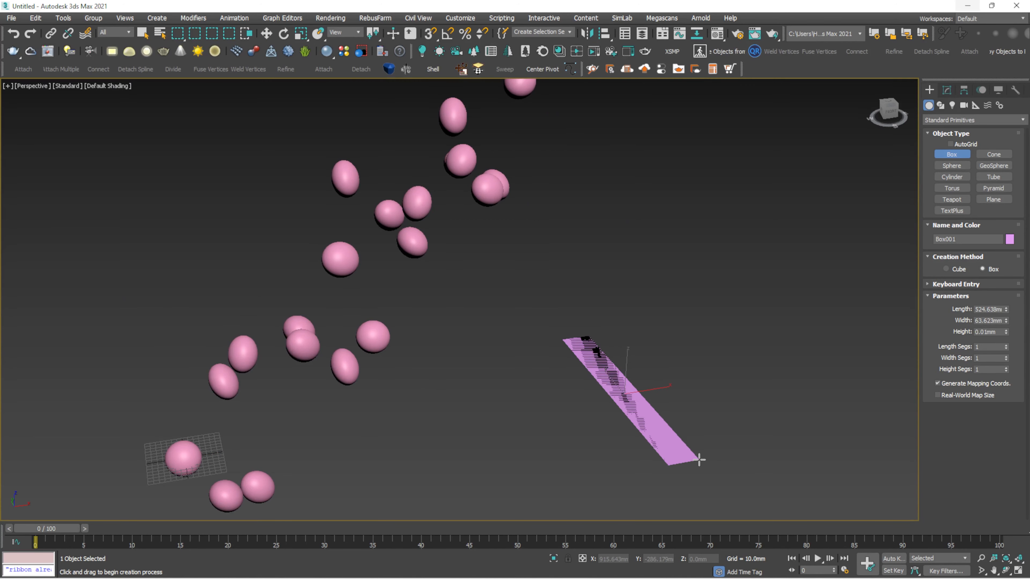
{"action": "middle_click_drag", "start_coordinate": [697, 444], "coordinate": [661, 317], "text": "alt"}
{"action": "key", "text": "w"}
{"action": "left_click", "coordinate": [588, 312]}
{"action": "middle_click_drag", "start_coordinate": [587, 312], "coordinate": [529, 234], "text": "alt"}
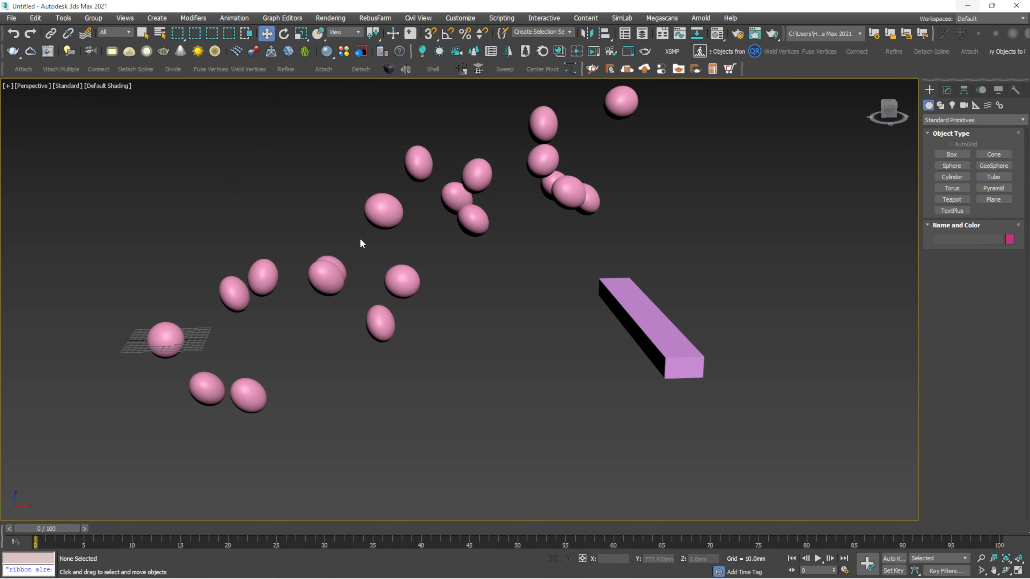
Copy the Clone modifier from the sphere and paste it onto the box.
{"action": "left_click", "coordinate": [949, 89]}
{"action": "right_click", "coordinate": [957, 139]}
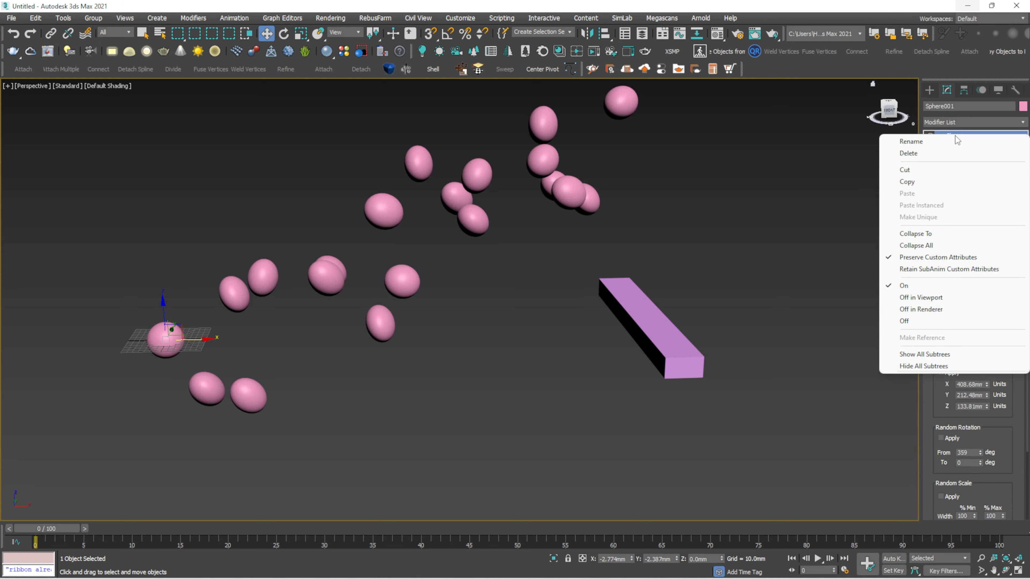
{"action": "left_click", "coordinate": [908, 182]}
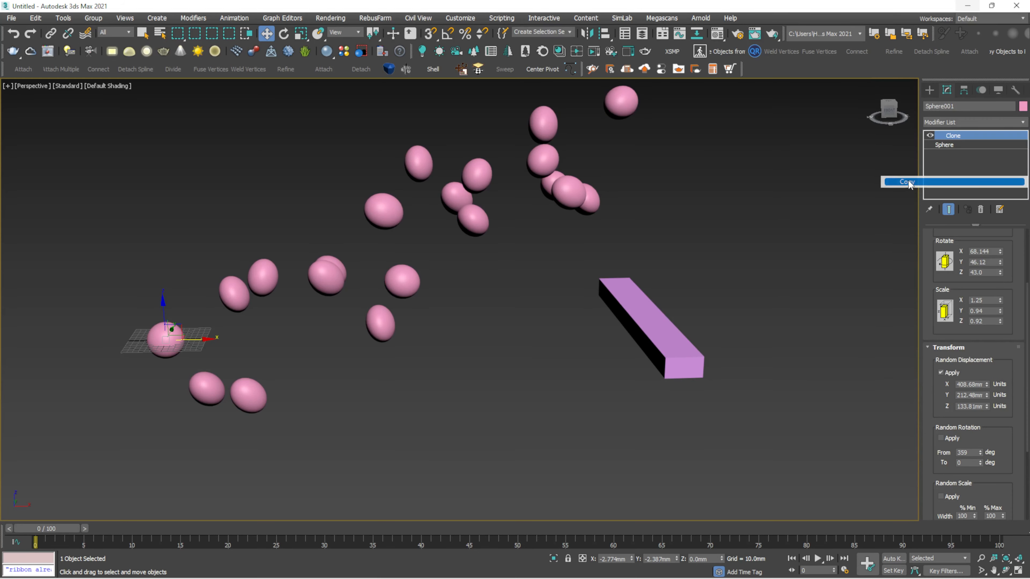
{"action": "left_click", "coordinate": [711, 212]}
{"action": "left_click", "coordinate": [653, 318]}
{"action": "middle_click_drag", "start_coordinate": [654, 316], "coordinate": [726, 313], "text": "alt"}
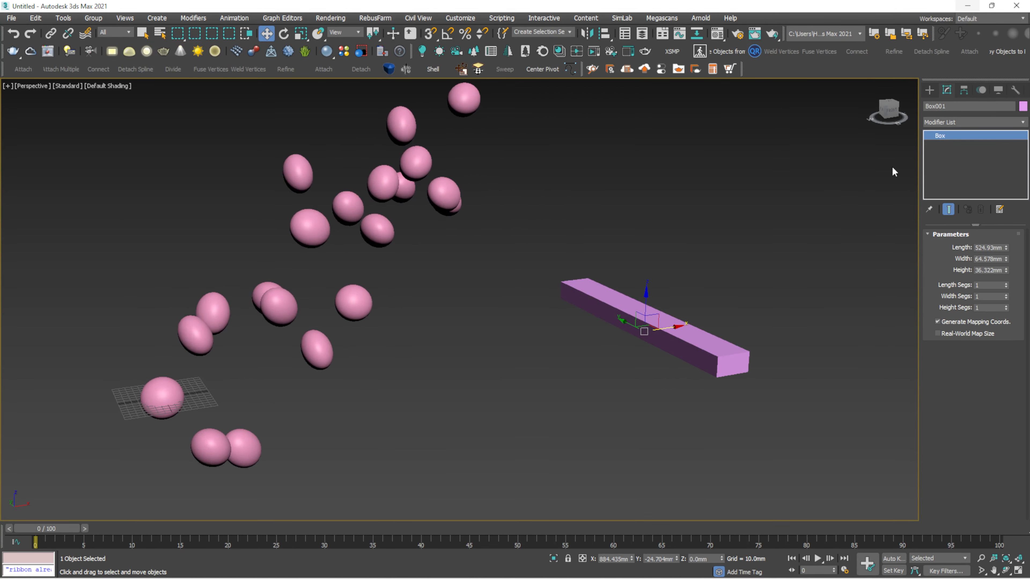
{"action": "right_click", "coordinate": [964, 138]}
{"action": "left_click", "coordinate": [945, 194]}
{"action": "scroll", "coordinate": [649, 284], "scroll_direction": "down", "scroll_amount": 3}
{"action": "mouse_move", "coordinate": [633, 222]}
{"action": "middle_mouse_down"}
{"action": "mouse_move", "coordinate": [684, 305]}
{"action": "mouse_move", "coordinate": [667, 322]}
{"action": "mouse_move", "coordinate": [681, 345]}
{"action": "middle_mouse_up"}
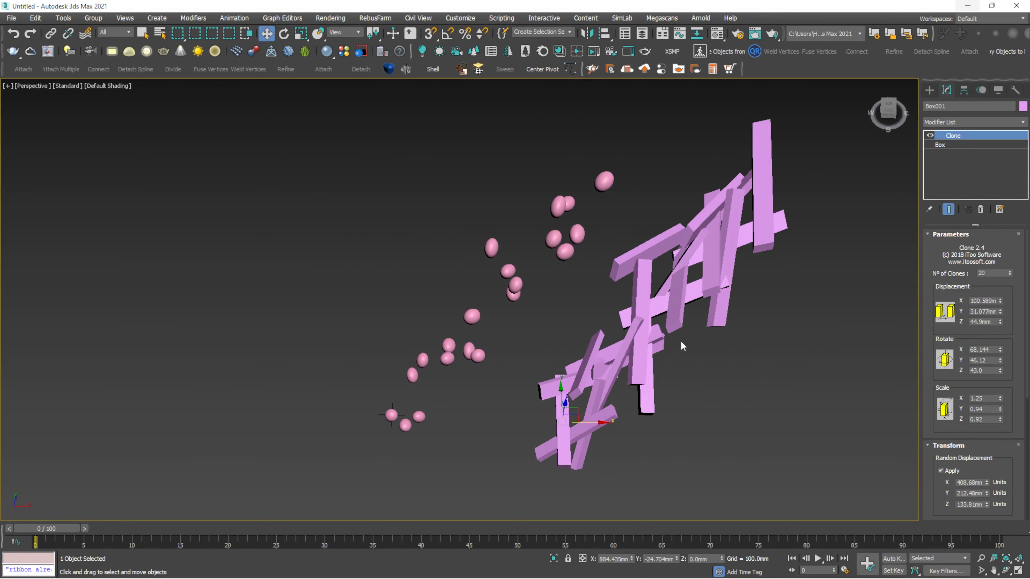
Set the box clones' X rotation to about 74.277.
{"action": "scroll", "coordinate": [679, 341], "scroll_direction": "up", "scroll_amount": 3}
{"action": "scroll", "coordinate": [674, 271], "scroll_direction": "down", "scroll_amount": 2}
{"action": "mouse_move", "coordinate": [674, 272]}
{"action": "middle_mouse_down", "text": "alt"}
{"action": "mouse_move", "coordinate": [688, 256]}
{"action": "mouse_move", "coordinate": [808, 271]}
{"action": "middle_mouse_up", "text": "alt"}
{"action": "mouse_move", "coordinate": [999, 350]}
{"action": "left_mouse_down"}
{"action": "mouse_move", "coordinate": [993, 320]}
{"action": "mouse_move", "coordinate": [998, 349]}
{"action": "left_mouse_up"}
{"action": "left_click_drag", "start_coordinate": [999, 360], "coordinate": [997, 341]}
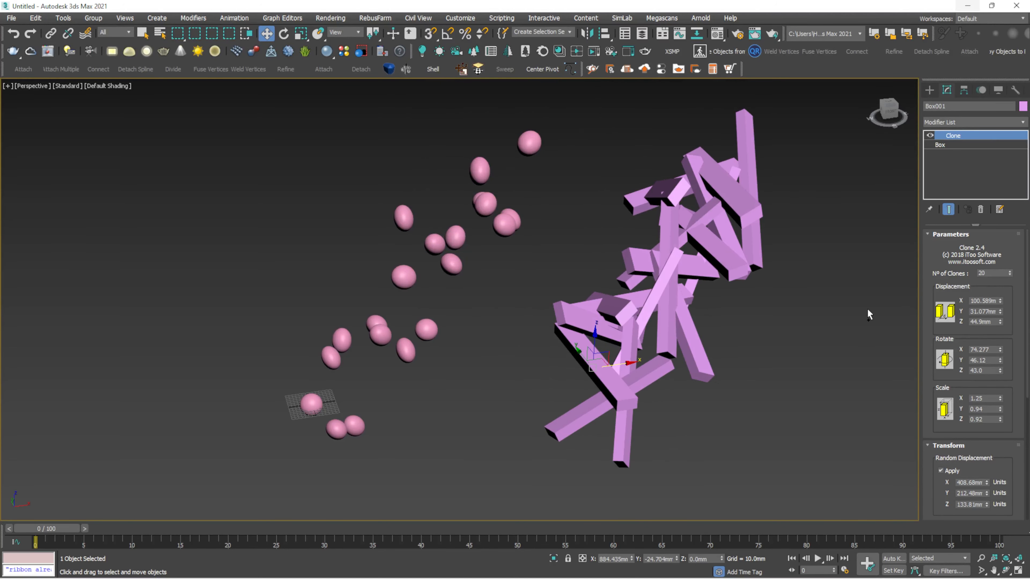
Set the box clones' displacement to about 98.578 mm in X and 487.614 mm in Z to spread them apart.
{"action": "mouse_move", "coordinate": [749, 304]}
{"action": "middle_mouse_down", "text": "alt"}
{"action": "mouse_move", "coordinate": [721, 283]}
{"action": "mouse_move", "coordinate": [791, 331]}
{"action": "mouse_move", "coordinate": [758, 284]}
{"action": "mouse_move", "coordinate": [704, 306]}
{"action": "mouse_move", "coordinate": [722, 255]}
{"action": "mouse_move", "coordinate": [716, 283]}
{"action": "middle_mouse_up", "text": "alt"}
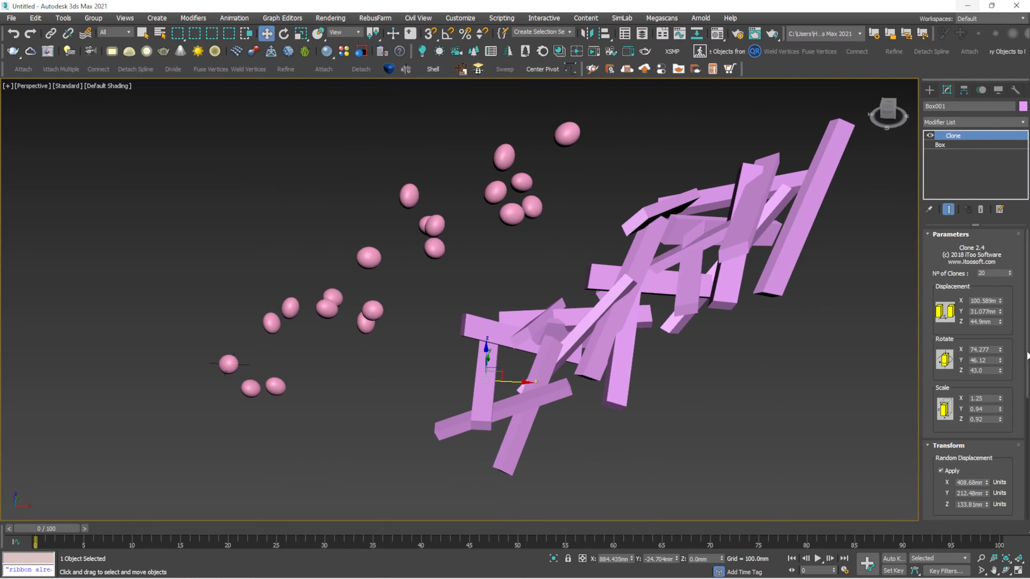
{"action": "mouse_move", "coordinate": [1000, 301]}
{"action": "left_mouse_down"}
{"action": "mouse_move", "coordinate": [999, 323]}
{"action": "mouse_move", "coordinate": [999, 288]}
{"action": "left_mouse_up"}
{"action": "middle_click_drag", "start_coordinate": [675, 302], "coordinate": [866, 259], "text": "alt"}
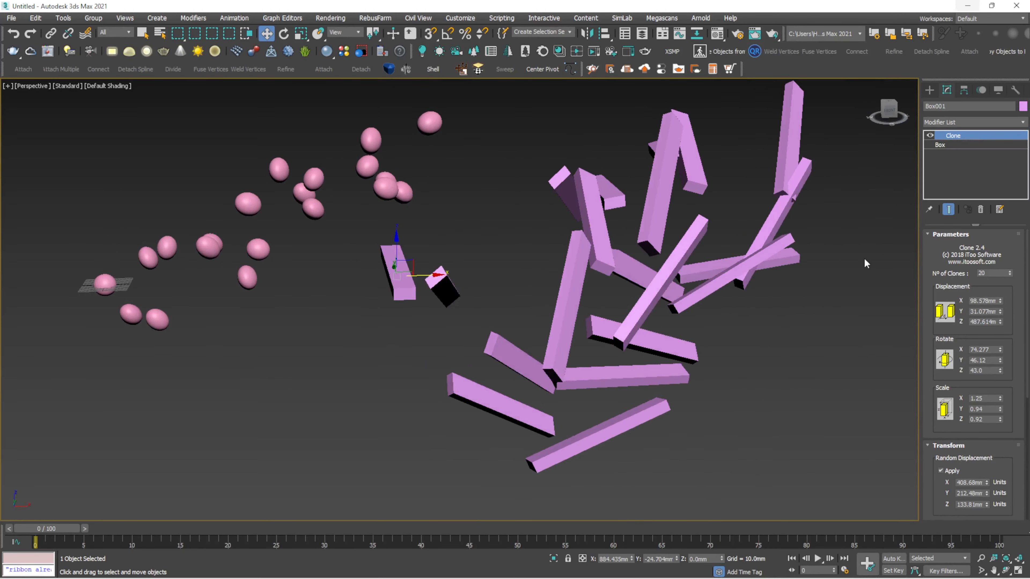
Set the box clones' random displacement to about 1017.613 mm in X and 639.565 mm in Y.
{"action": "left_click_drag", "start_coordinate": [1028, 318], "coordinate": [1018, 362]}
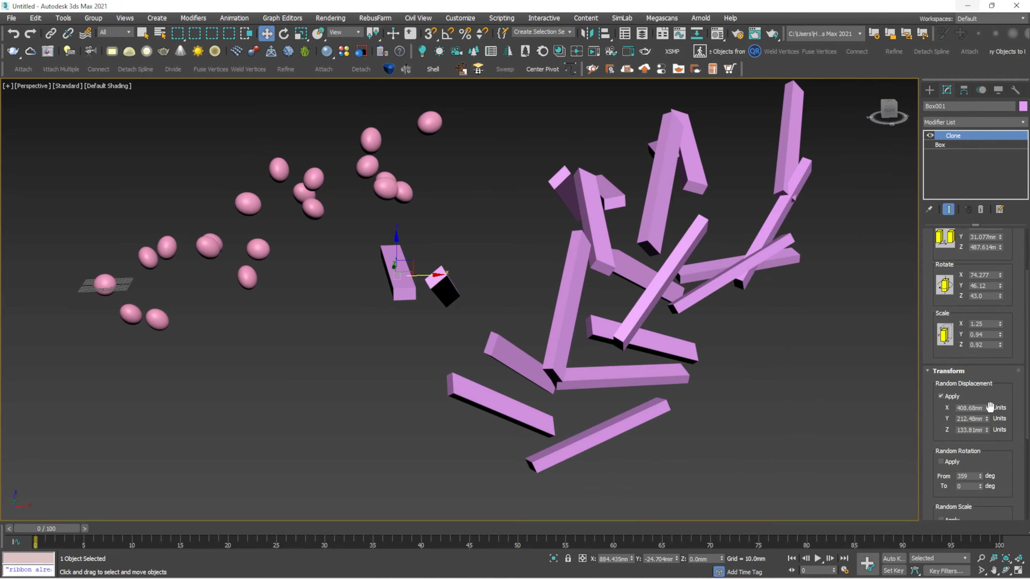
{"action": "left_click_drag", "start_coordinate": [986, 408], "coordinate": [967, 378]}
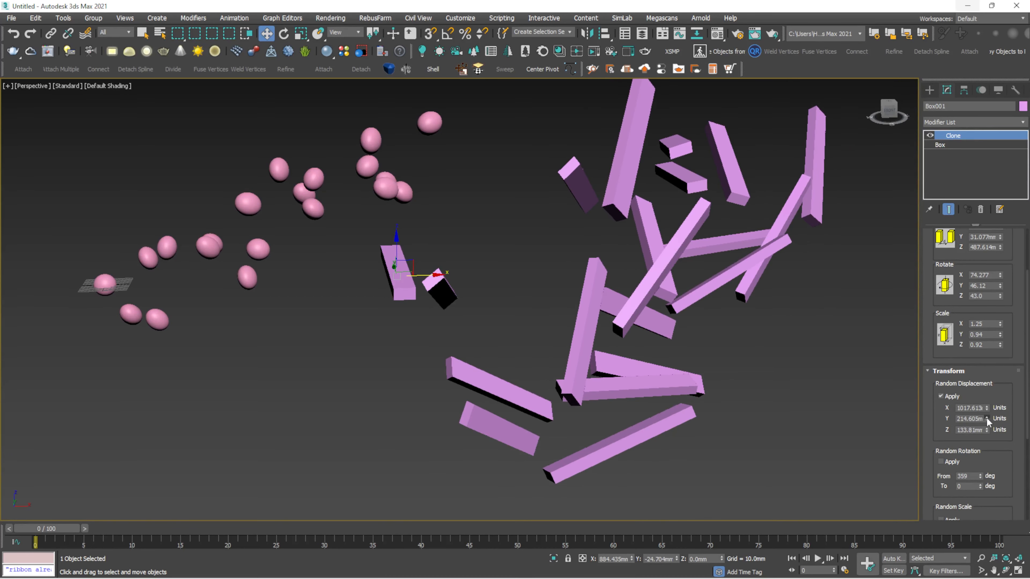
{"action": "left_click_drag", "start_coordinate": [987, 417], "coordinate": [958, 349]}
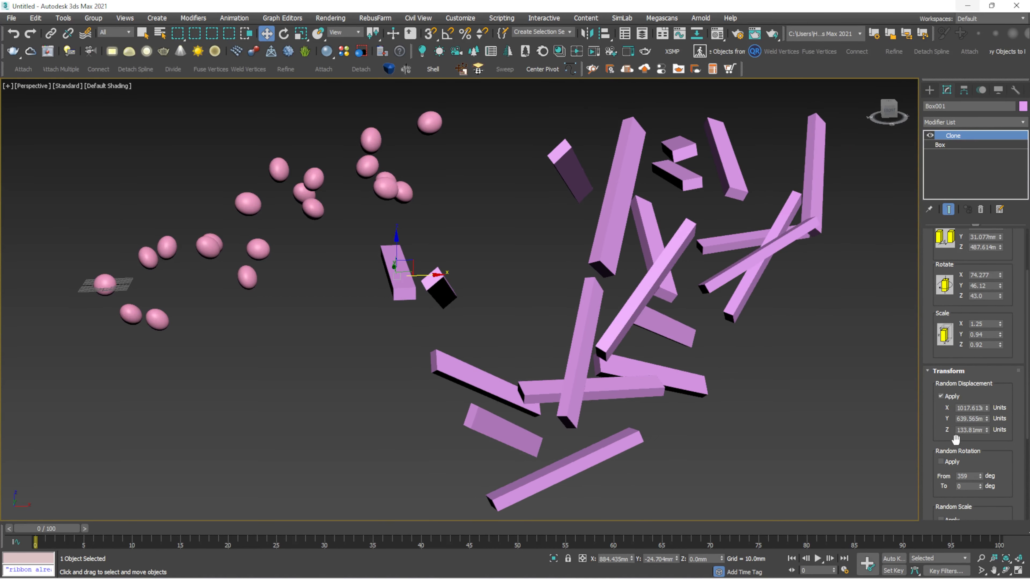
Enable random rotation for the box clones with a range from 248 to 114 degrees.
{"action": "left_click", "coordinate": [941, 461]}
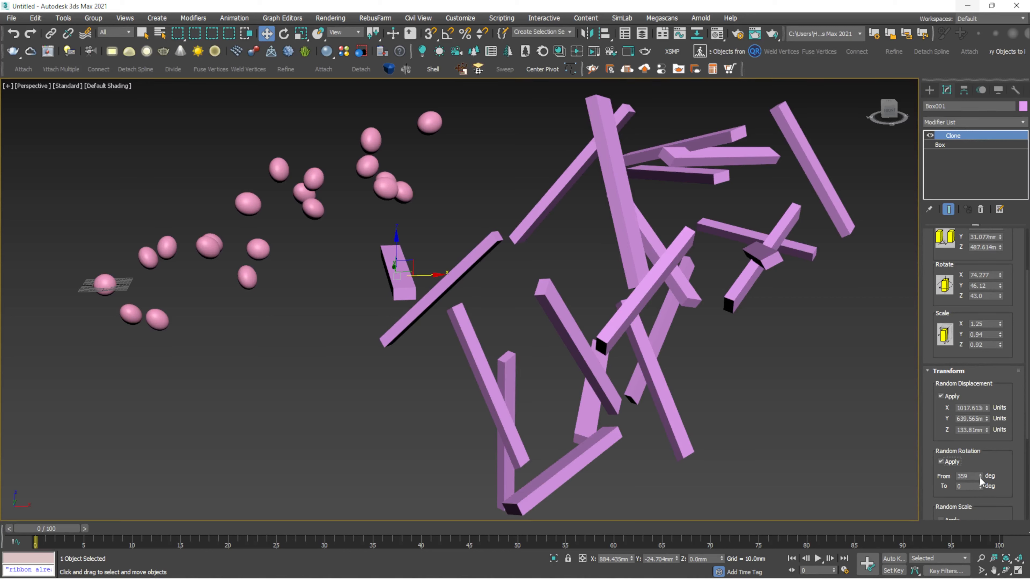
{"action": "left_click_drag", "start_coordinate": [980, 476], "coordinate": [975, 424]}
{"action": "scroll", "coordinate": [1027, 399], "scroll_direction": "down", "scroll_amount": 2}
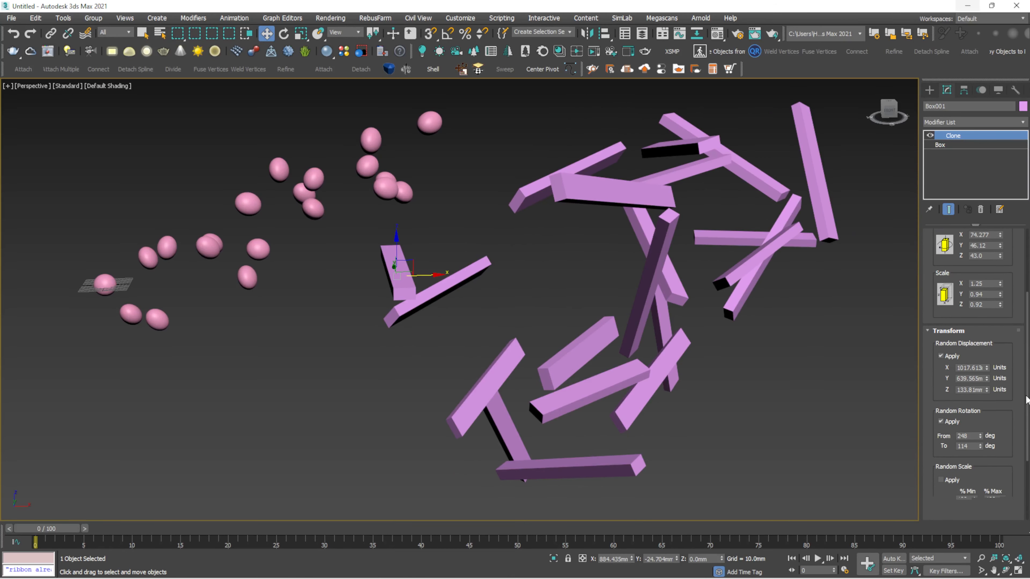
Enable random scale for the box clones with 97% maximum width and 73% minimum height, then deselect the box.
{"action": "left_click_drag", "start_coordinate": [1027, 399], "coordinate": [1027, 411]}
{"action": "left_click", "coordinate": [941, 458]}
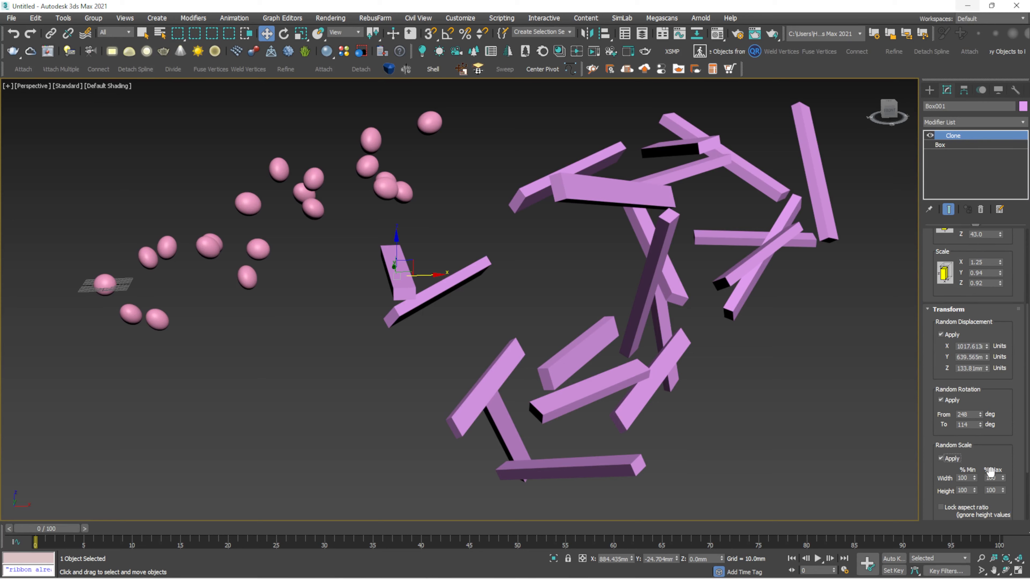
{"action": "left_click_drag", "start_coordinate": [1003, 478], "coordinate": [979, 501]}
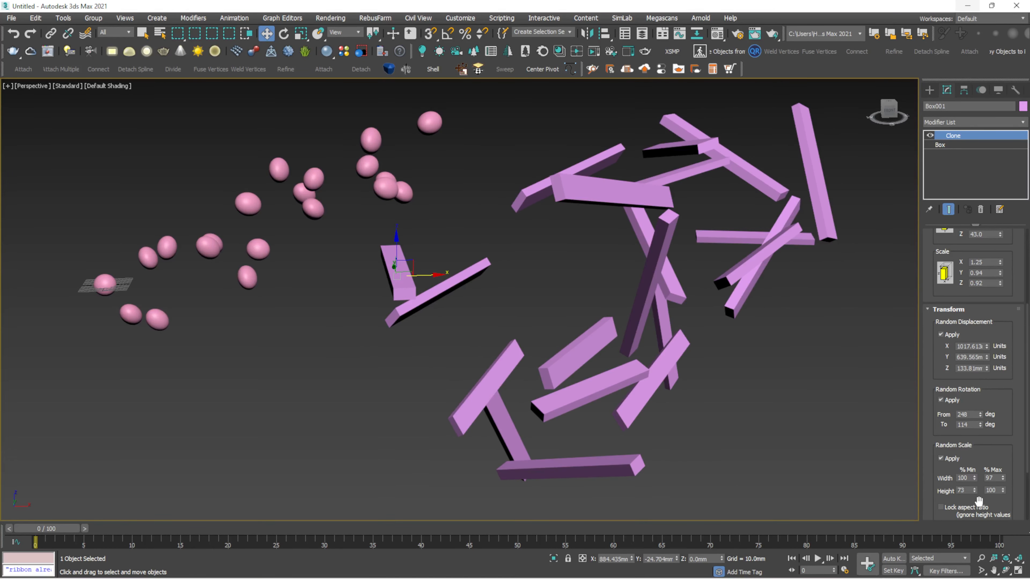
{"action": "middle_click_drag", "start_coordinate": [454, 254], "coordinate": [467, 276]}
{"action": "left_click", "coordinate": [466, 193]}
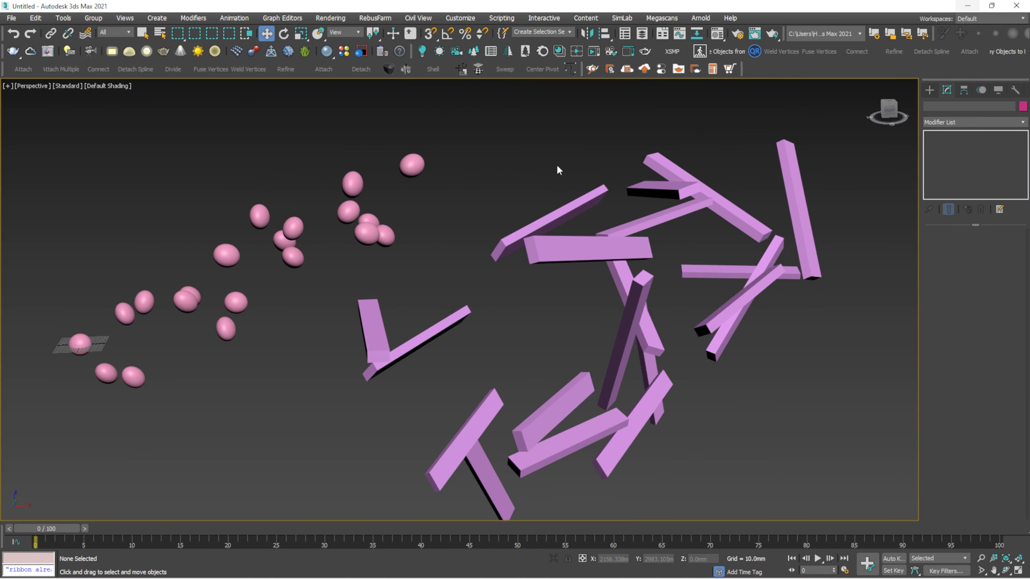
Examine the randomised sphere and box clones from several angles and distances in the perspective view.
{"action": "scroll", "coordinate": [556, 164], "scroll_direction": "down", "scroll_amount": 5}
{"action": "middle_click_drag", "start_coordinate": [625, 121], "coordinate": [674, 142], "text": "alt"}
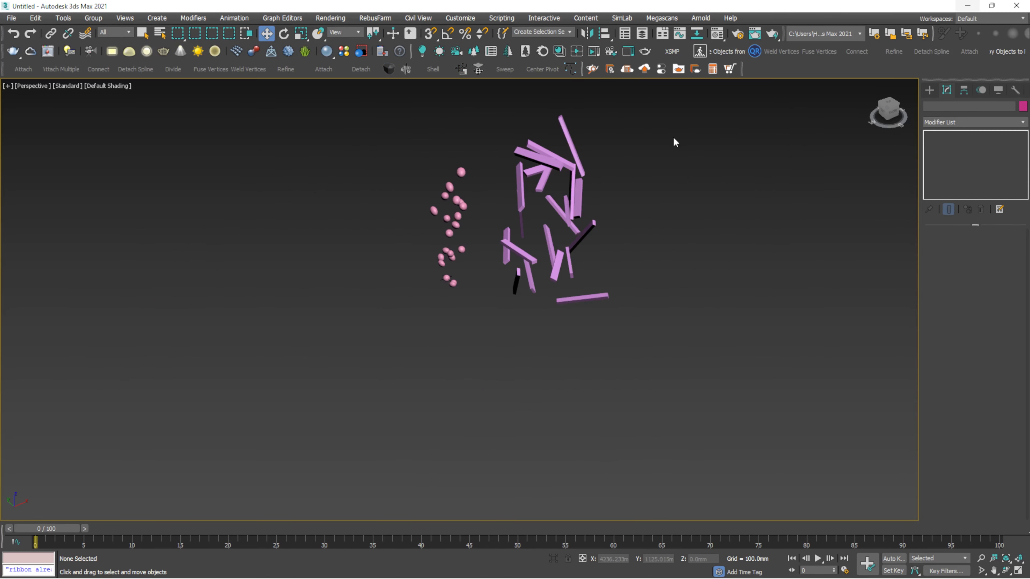
{"action": "left_click_drag", "start_coordinate": [680, 150], "coordinate": [388, 260]}
{"action": "scroll", "coordinate": [432, 240], "scroll_direction": "up", "scroll_amount": 5}
{"action": "scroll", "coordinate": [354, 292], "scroll_direction": "down", "scroll_amount": 3}
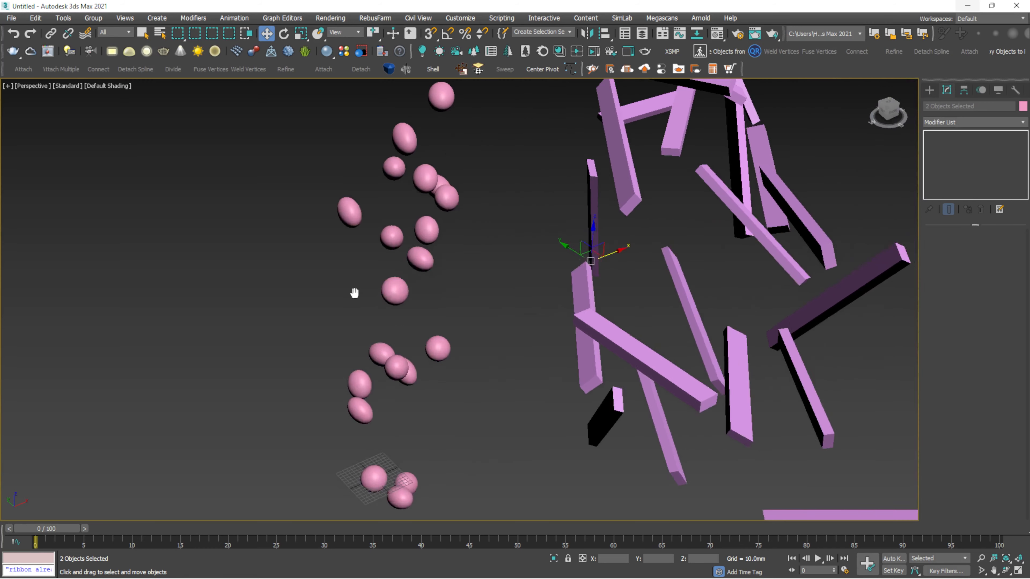
{"action": "middle_click_drag", "start_coordinate": [367, 295], "coordinate": [327, 171], "text": "alt"}
{"action": "left_click", "coordinate": [327, 171]}
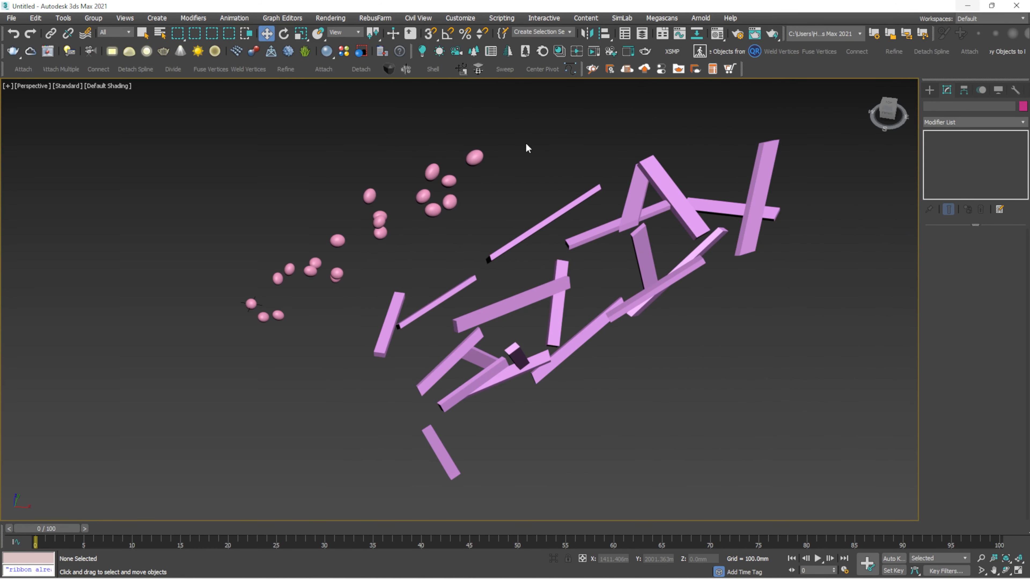
{"action": "middle_click_drag", "start_coordinate": [526, 144], "coordinate": [560, 150]}
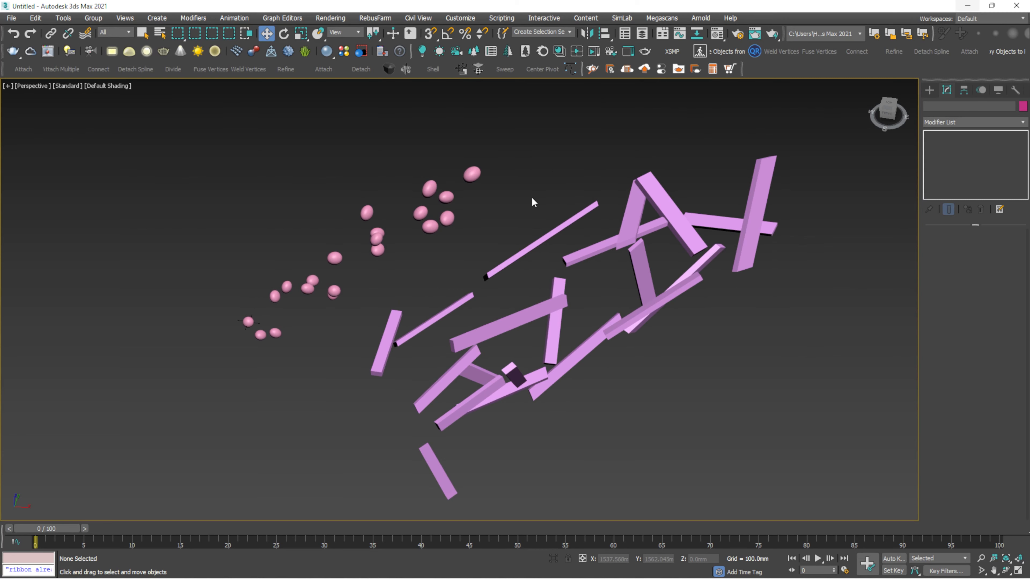
{"action": "scroll", "coordinate": [401, 281], "scroll_direction": "up", "scroll_amount": 8}
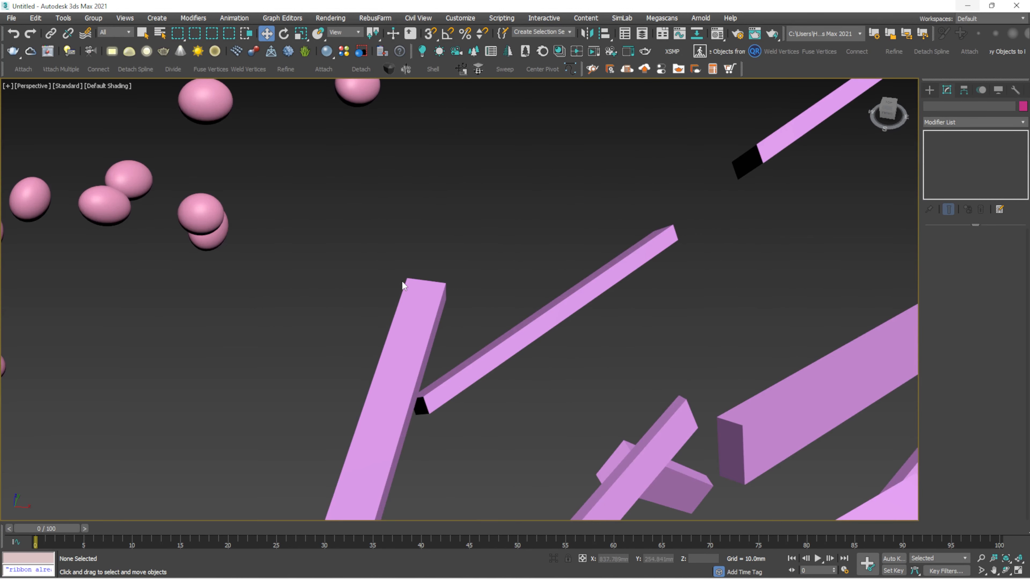
Check how the clones select as objects by picking the box clones alone and both clone sets together, clearing the selection each time.
{"action": "left_click", "coordinate": [416, 292]}
{"action": "scroll", "coordinate": [416, 299], "scroll_direction": "down", "scroll_amount": 8}
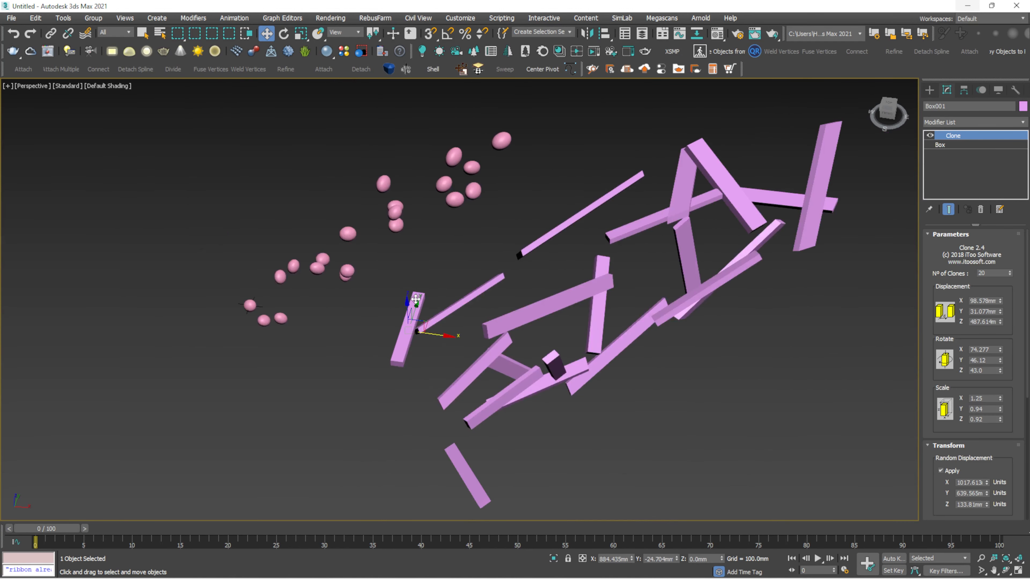
{"action": "left_click", "coordinate": [449, 254]}
{"action": "scroll", "coordinate": [674, 136], "scroll_direction": "down", "scroll_amount": 6}
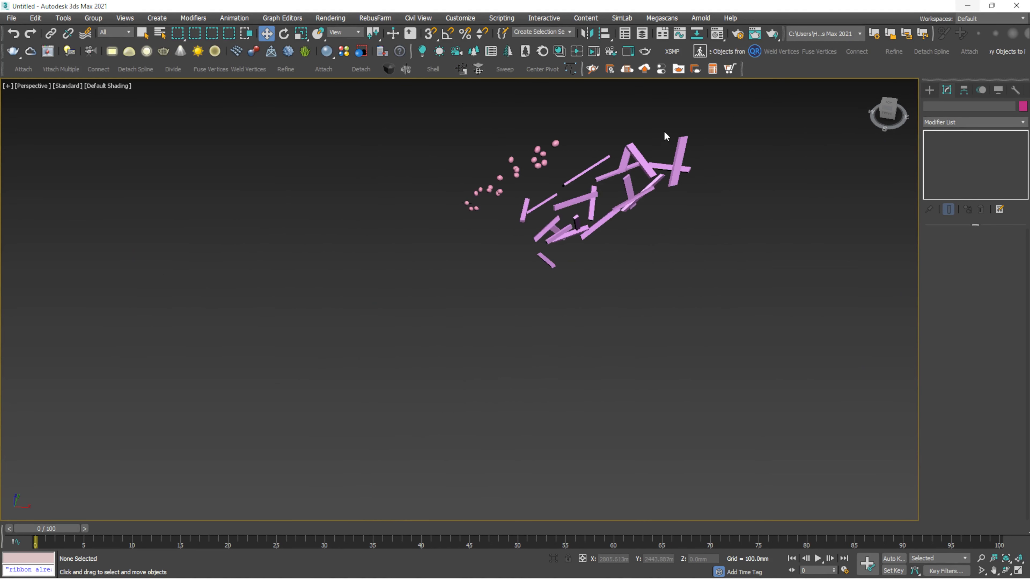
{"action": "middle_click_drag", "start_coordinate": [714, 118], "coordinate": [710, 157]}
{"action": "left_click_drag", "start_coordinate": [519, 289], "coordinate": [420, 287]}
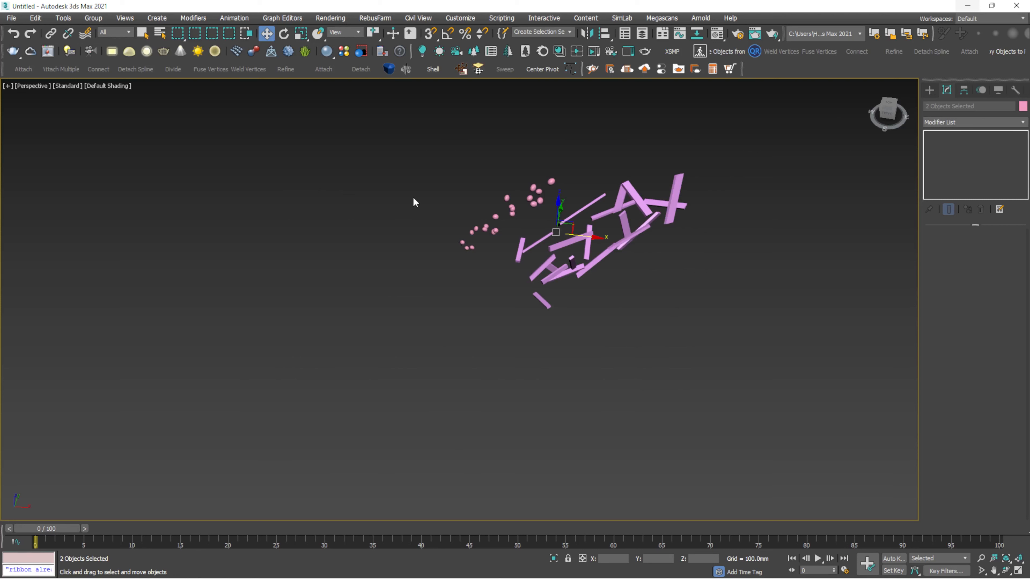
{"action": "left_click", "coordinate": [723, 146]}
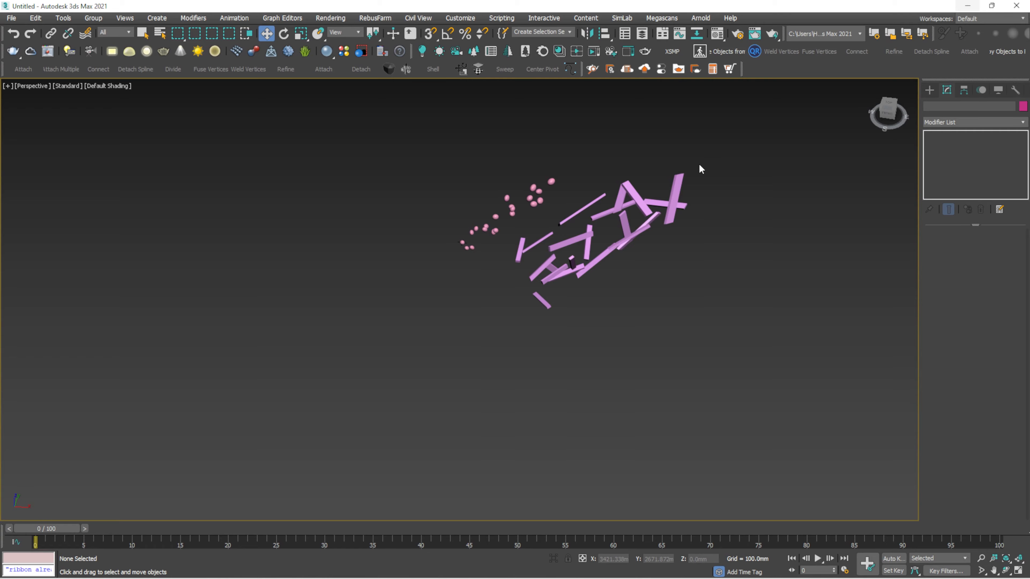
{"action": "scroll", "coordinate": [699, 164], "scroll_direction": "up", "scroll_amount": 3}
{"action": "left_click", "coordinate": [681, 170]}
{"action": "scroll", "coordinate": [664, 169], "scroll_direction": "down", "scroll_amount": 3}
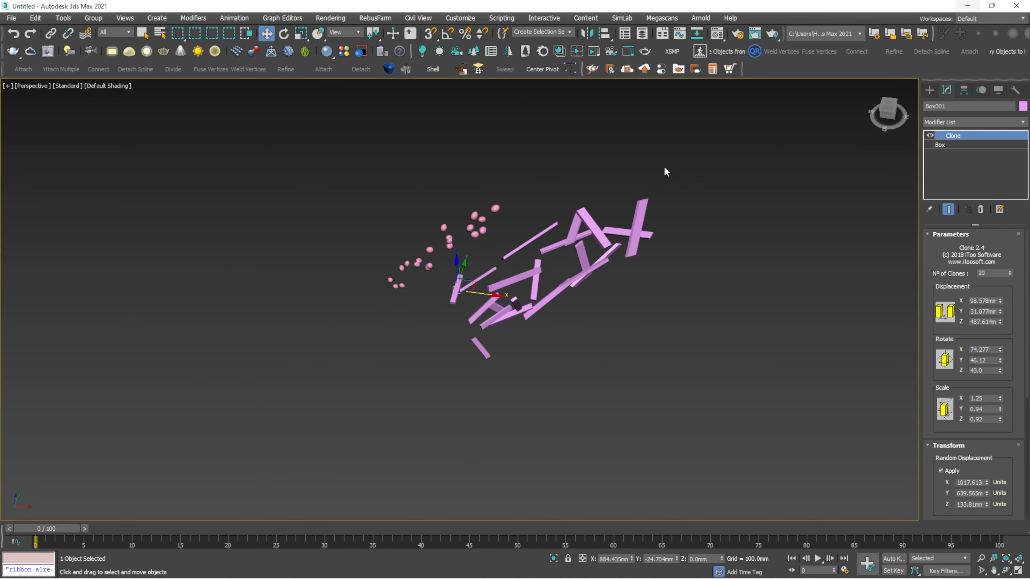
{"action": "left_click", "coordinate": [666, 171]}
Inspect the clones in the front wireframe view, region-select the box clones there, and return to the perspective view.
{"action": "key", "text": "f"}
{"action": "scroll", "coordinate": [690, 160], "scroll_direction": "down", "scroll_amount": 3}
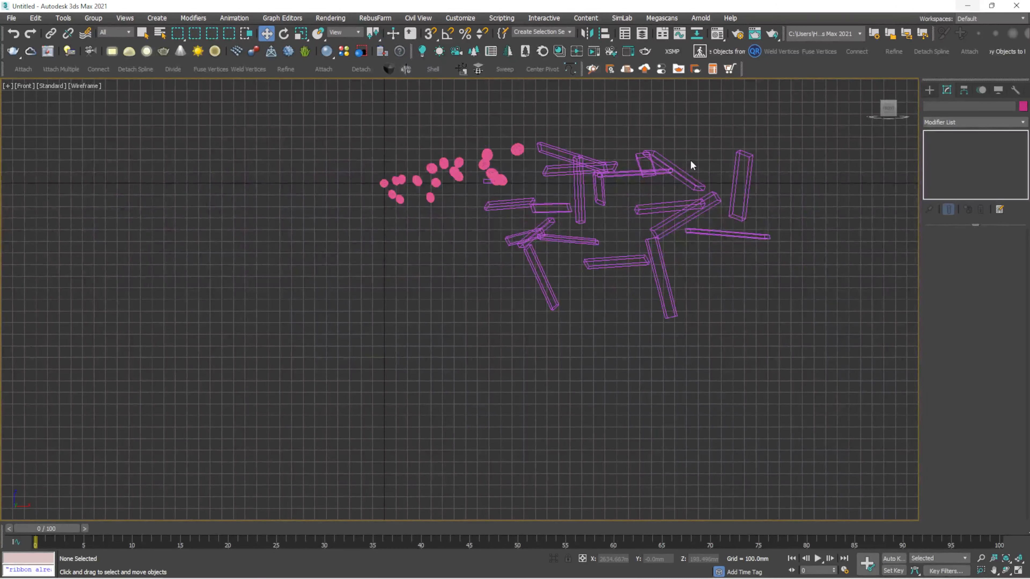
{"action": "left_click_drag", "start_coordinate": [530, 300], "coordinate": [550, 317]}
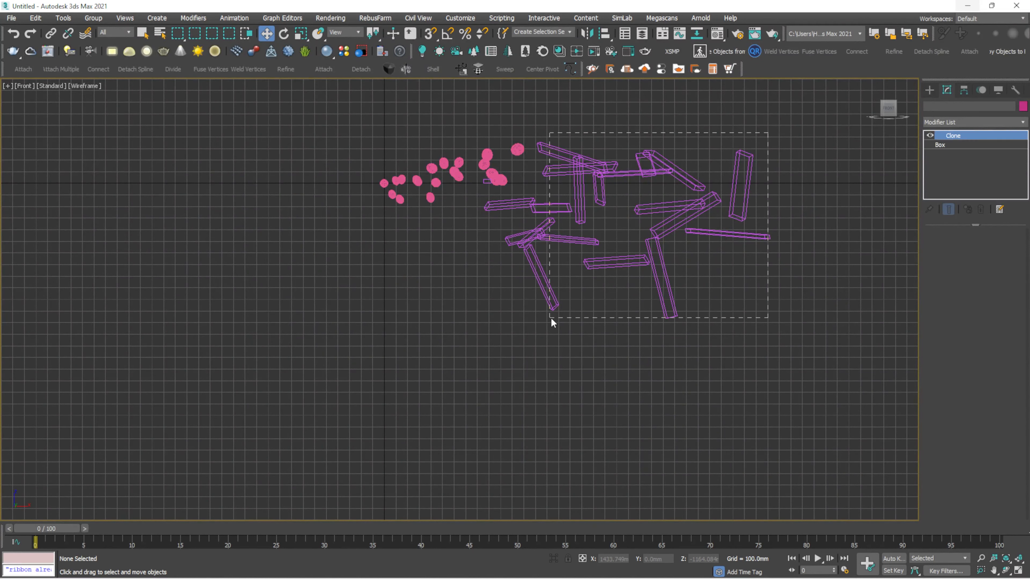
{"action": "key", "text": "p"}
{"action": "scroll", "coordinate": [550, 315], "scroll_direction": "up", "scroll_amount": 3}
{"action": "mouse_move", "coordinate": [549, 316]}
{"action": "middle_mouse_down", "text": "alt"}
{"action": "mouse_move", "coordinate": [572, 287]}
{"action": "mouse_move", "coordinate": [544, 260]}
{"action": "middle_mouse_up", "text": "alt"}
Clear the selection and region-select the sphere and box clone sets together in the perspective view.
{"action": "left_click", "coordinate": [437, 200]}
{"action": "scroll", "coordinate": [436, 201], "scroll_direction": "down", "scroll_amount": 3}
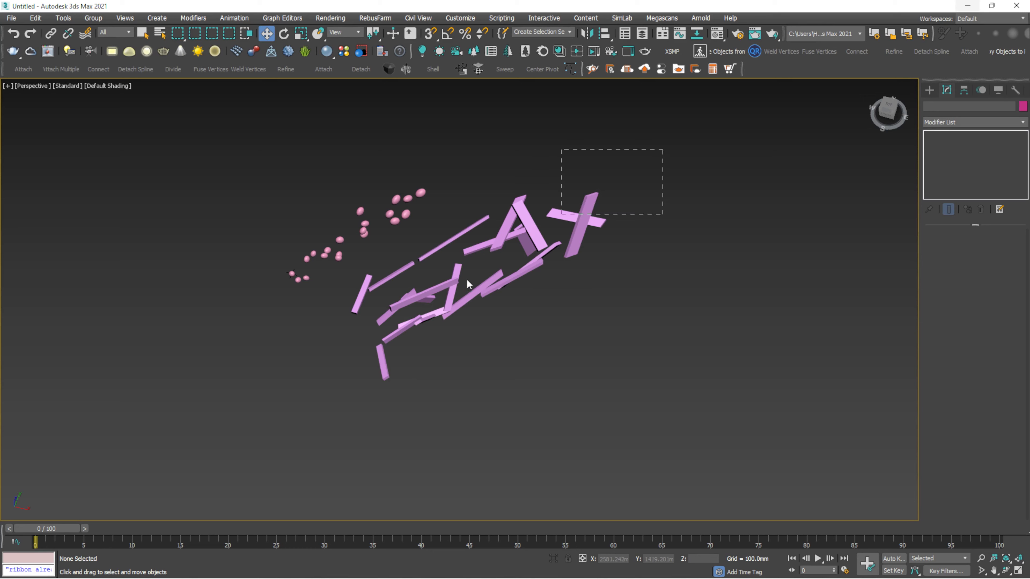
{"action": "left_click_drag", "start_coordinate": [245, 433], "coordinate": [455, 184]}
{"action": "left_click_drag", "start_coordinate": [328, 360], "coordinate": [232, 418]}
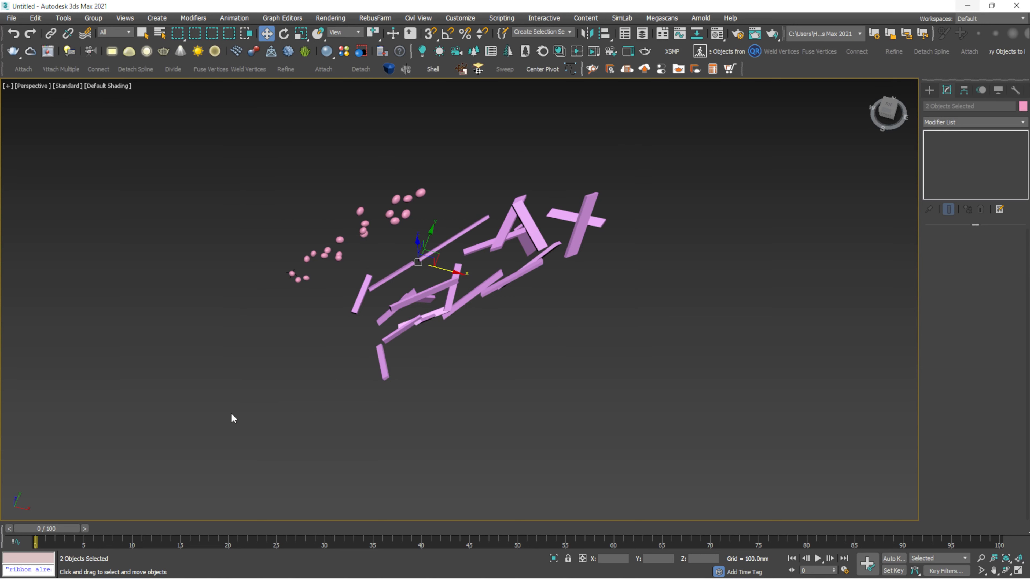